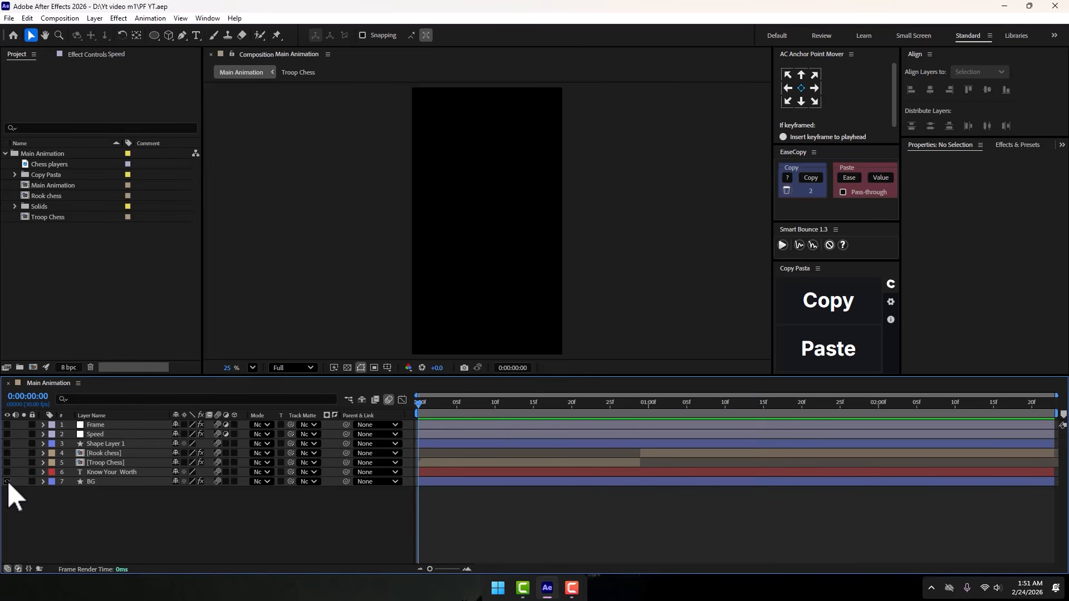
# - Turn on the visibility of the BG layer and the ellipse on Shape Layer 1
pyautogui.click(8, 480)
pyautogui.click(118, 483)
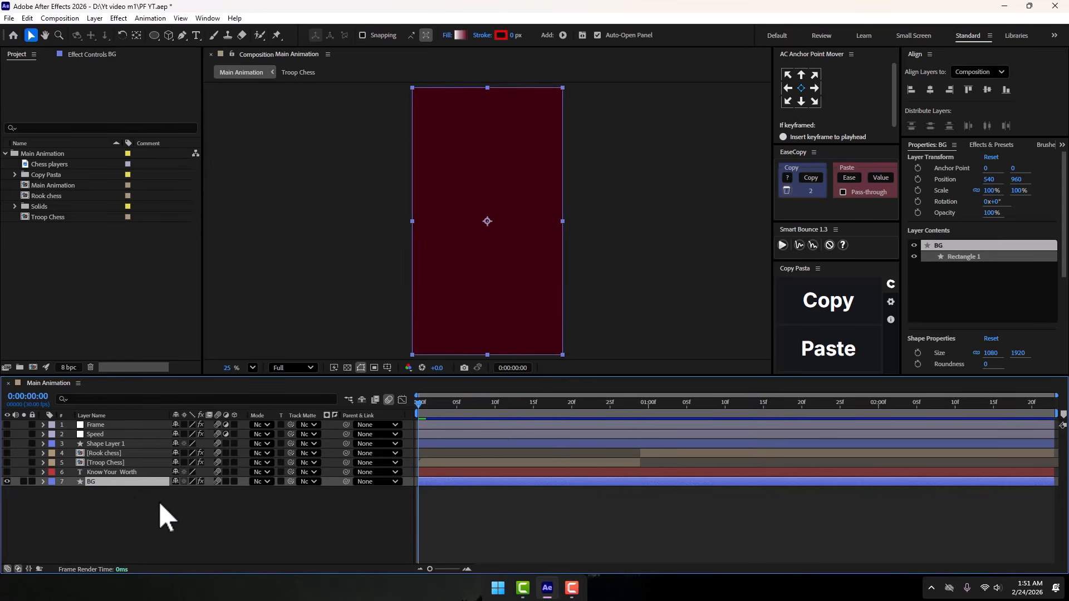
pyautogui.click(100, 443)
pyautogui.click(7, 444)
# - Examine the ellipse's linear gradient fill colors and its gradient line in the composition
pyautogui.click(482, 289)
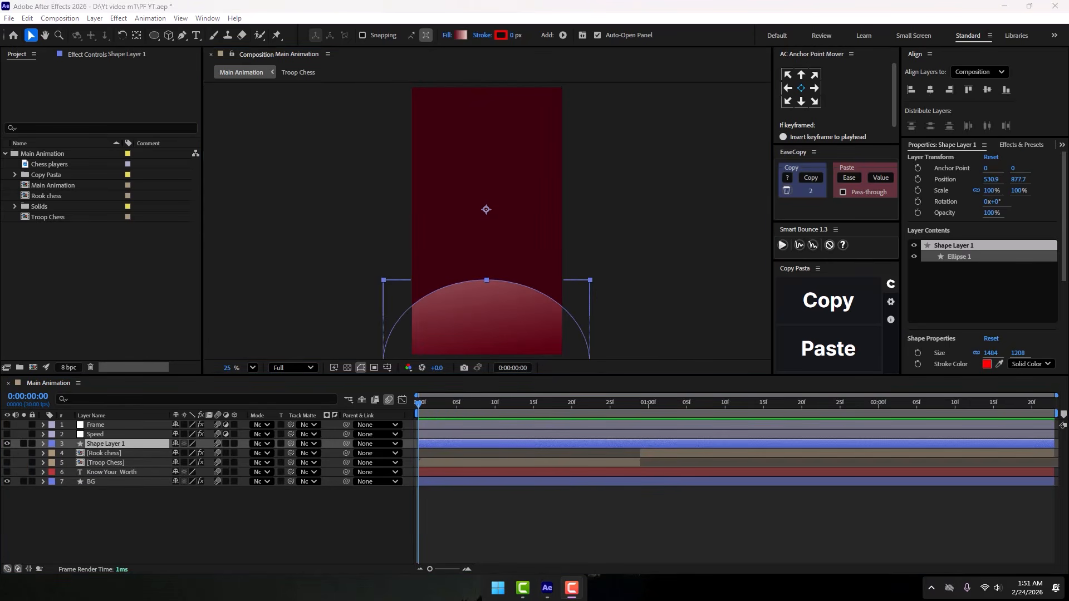
pyautogui.click(487, 317)
pyautogui.click(461, 35)
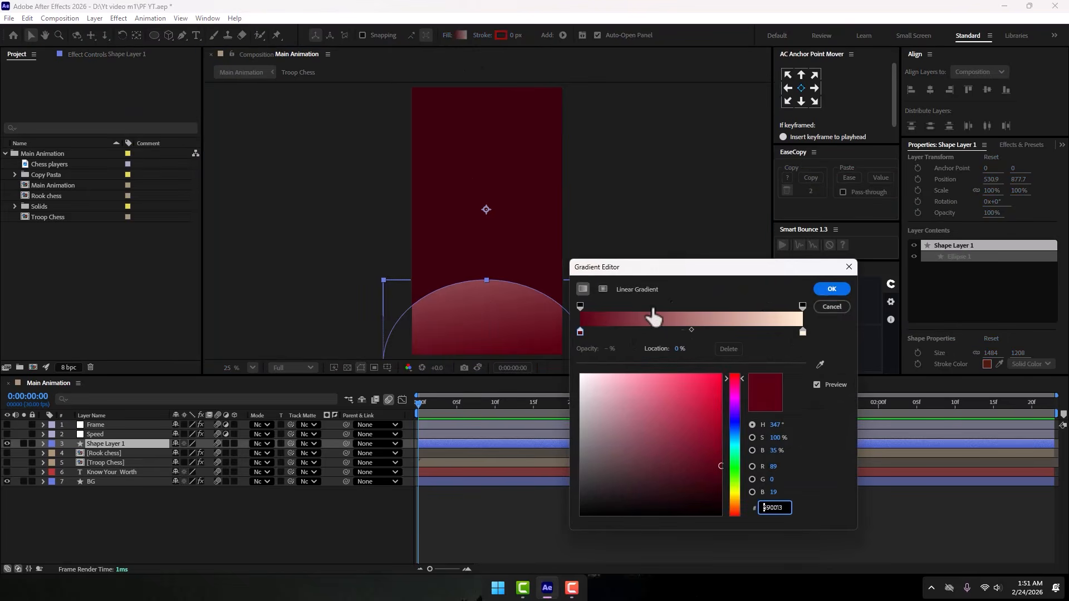
pyautogui.click(831, 293)
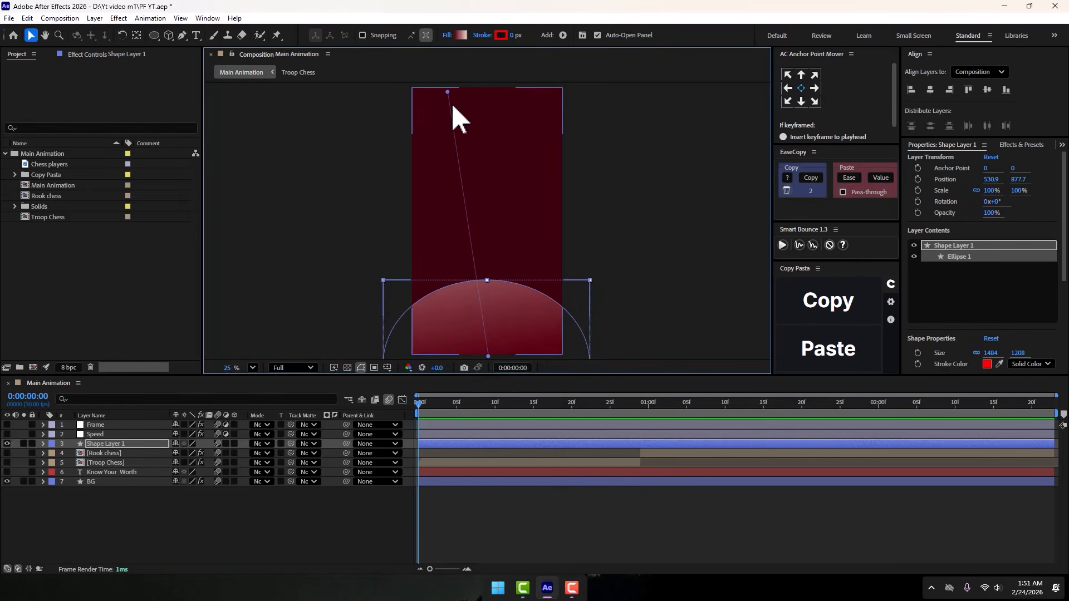
pyautogui.moveTo(447, 92)
pyautogui.mouseDown()
pyautogui.moveTo(489, 215)
pyautogui.moveTo(489, 298)
pyautogui.moveTo(447, 92)
pyautogui.mouseUp()
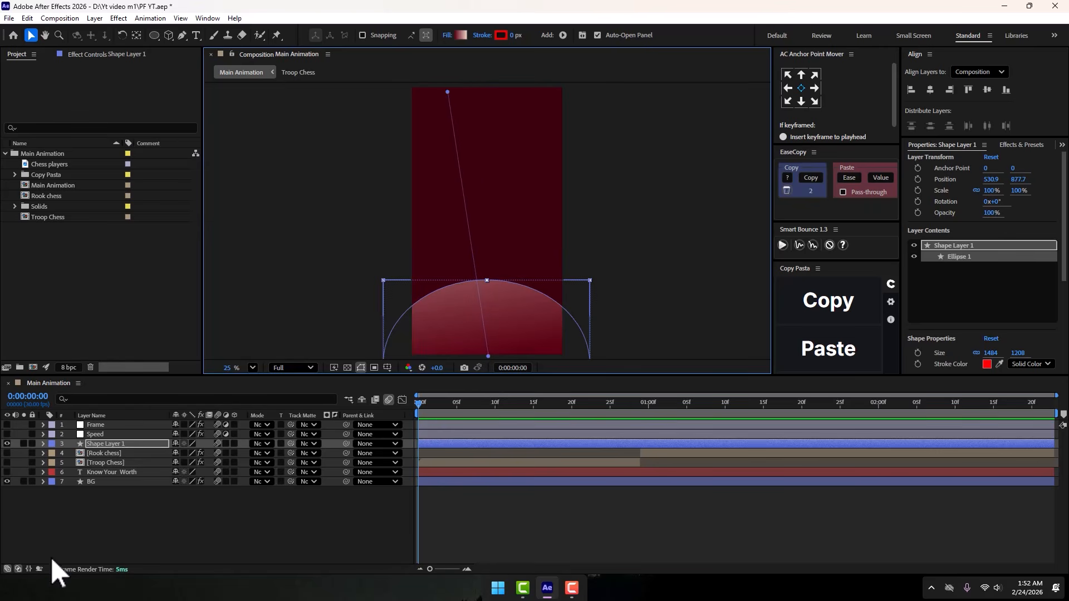
# - Move Shape Layer 1 down the layer stack so it sits directly above BG
pyautogui.click(98, 496)
pyautogui.moveTo(102, 440); pyautogui.dragTo(100, 480)
pyautogui.click(88, 513)
pyautogui.click(96, 465)
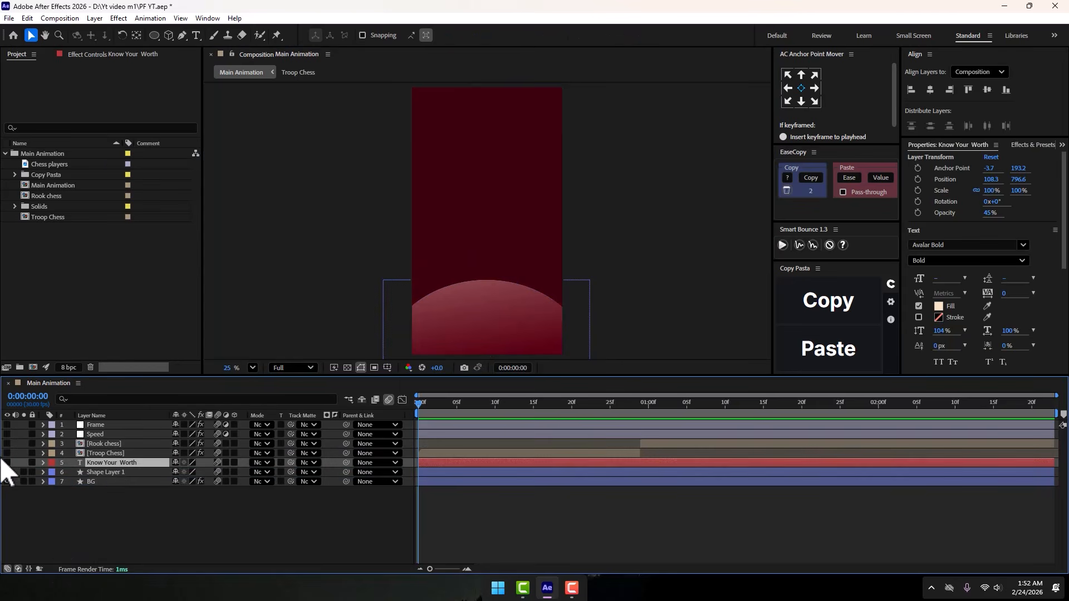
pyautogui.click(7, 463)
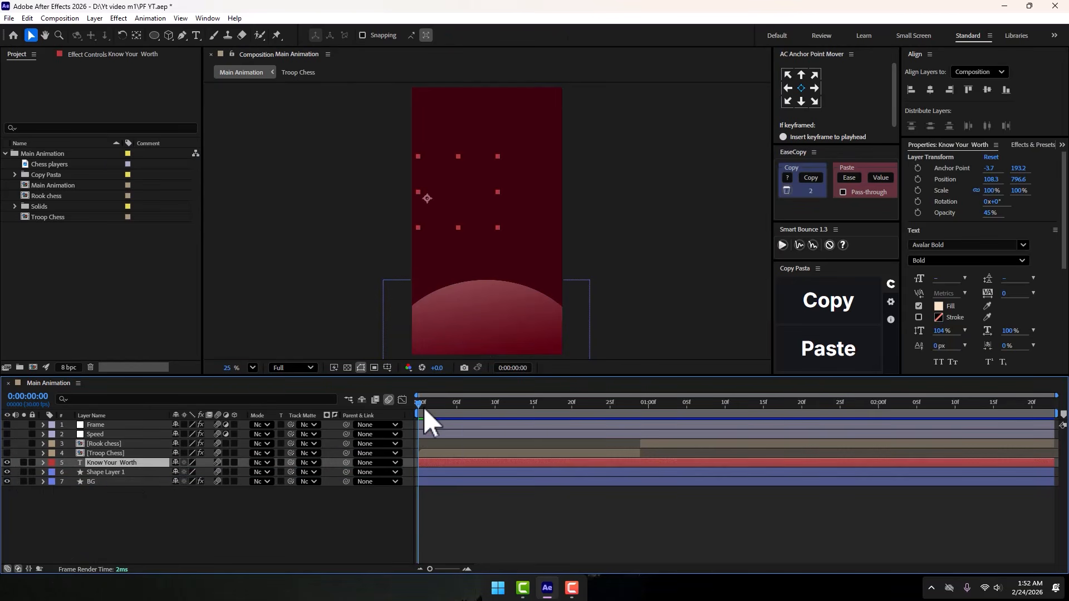
pyautogui.moveTo(425, 412); pyautogui.dragTo(168, 454)
pyautogui.click(7, 463)
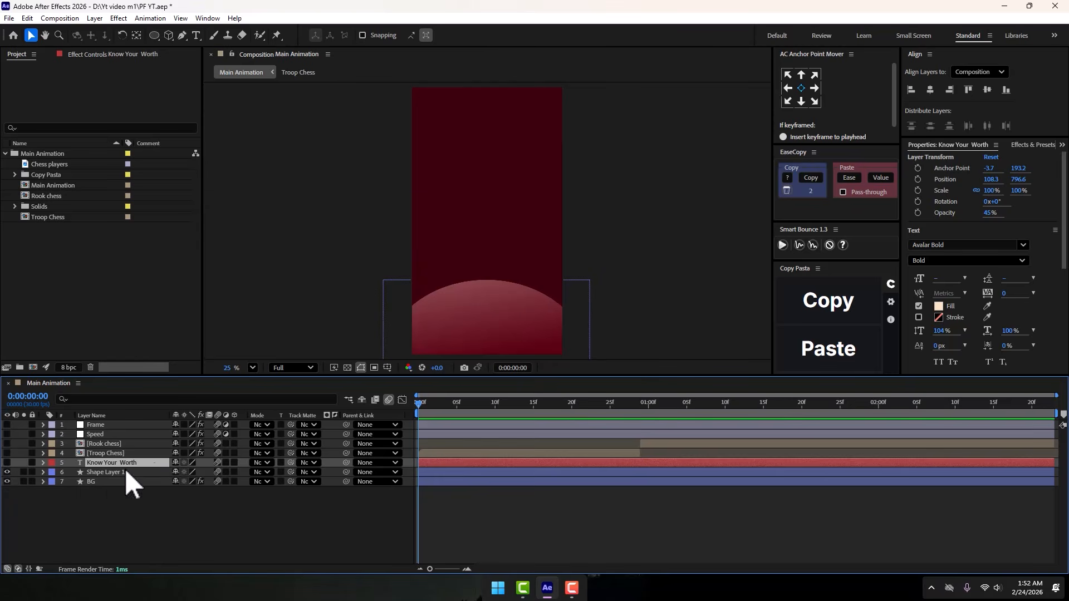
# - Make the Troop Chess layer visible and check the chess piece at the start of the timeline
pyautogui.click(113, 453)
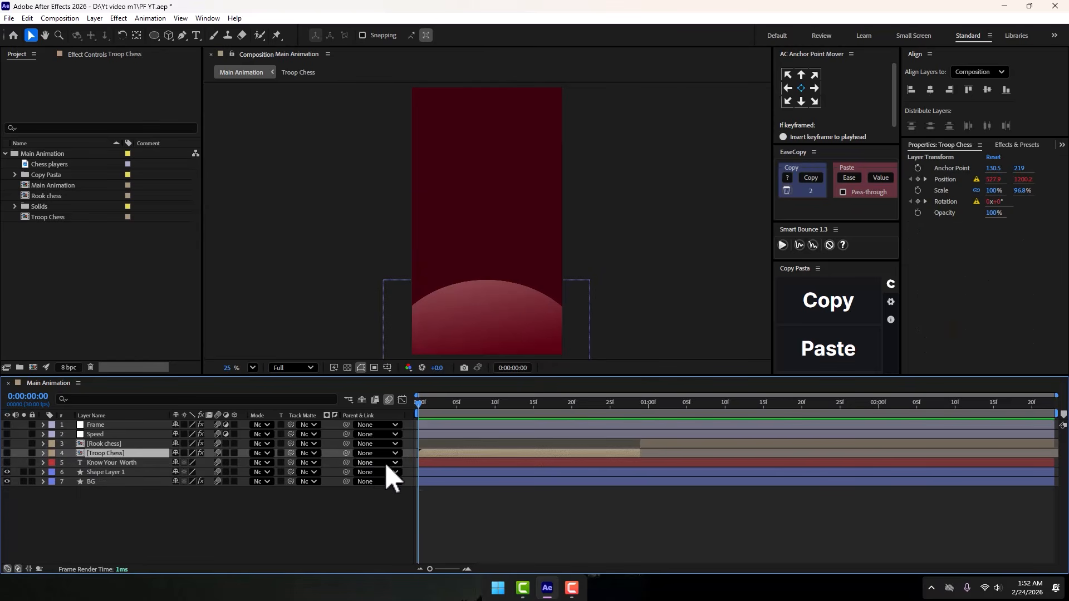
pyautogui.click(7, 453)
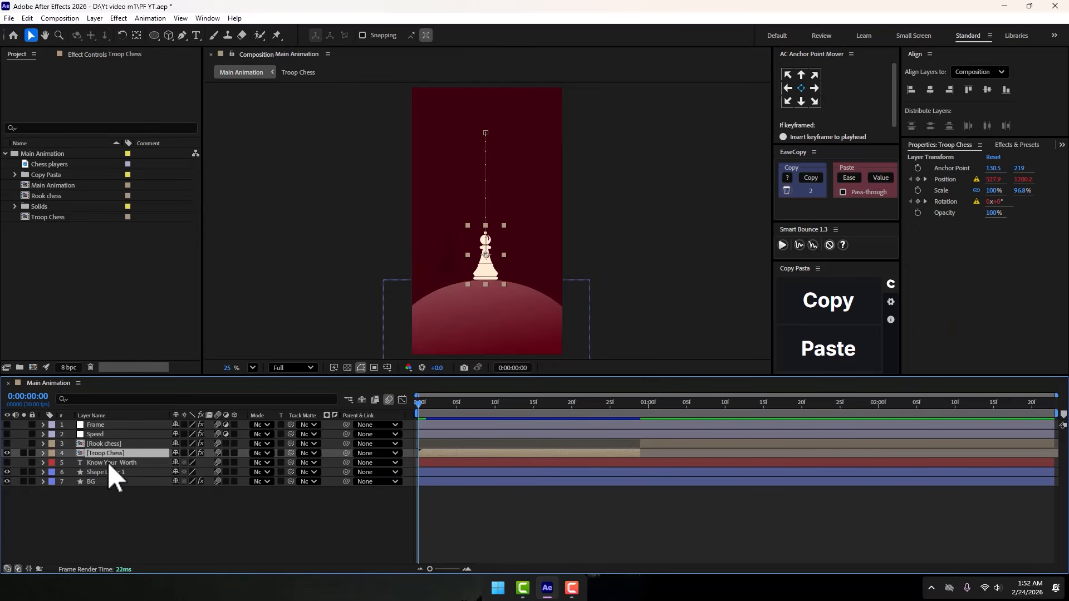
pyautogui.scroll(2, 483, 258)
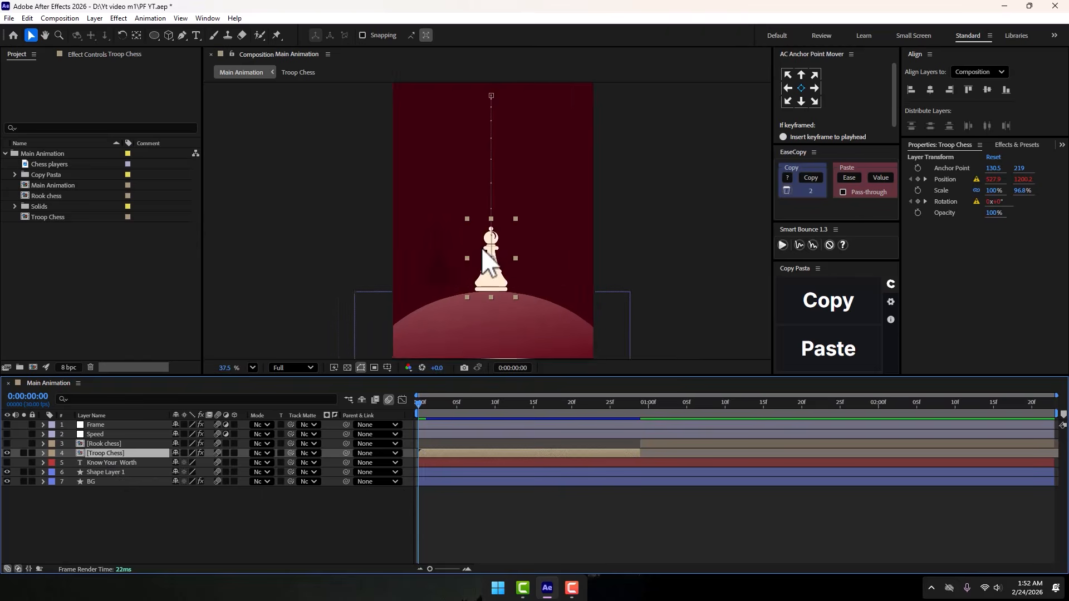
pyautogui.click(716, 258)
pyautogui.moveTo(419, 406)
pyautogui.mouseDown()
pyautogui.moveTo(519, 413)
pyautogui.moveTo(419, 410)
pyautogui.moveTo(459, 426)
pyautogui.moveTo(415, 426)
pyautogui.mouseUp()
pyautogui.click(443, 453)
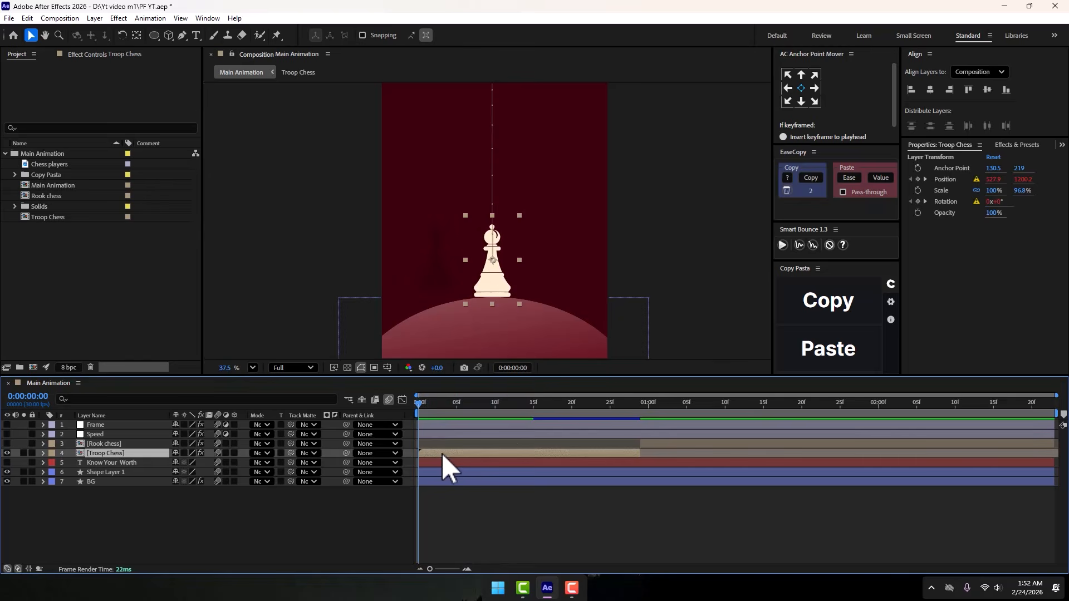
# - View the effects on Troop Chess, look inside its precomposition, and return to the Main Animation composition
pyautogui.click(98, 56)
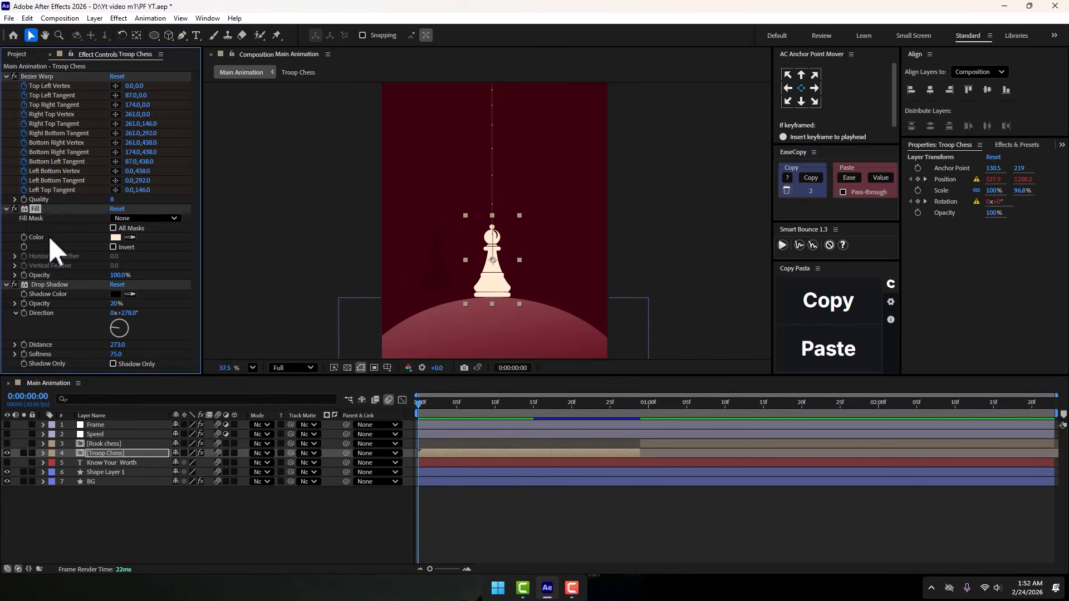
pyautogui.doubleClick(102, 454)
pyautogui.scroll(2, 518, 217)
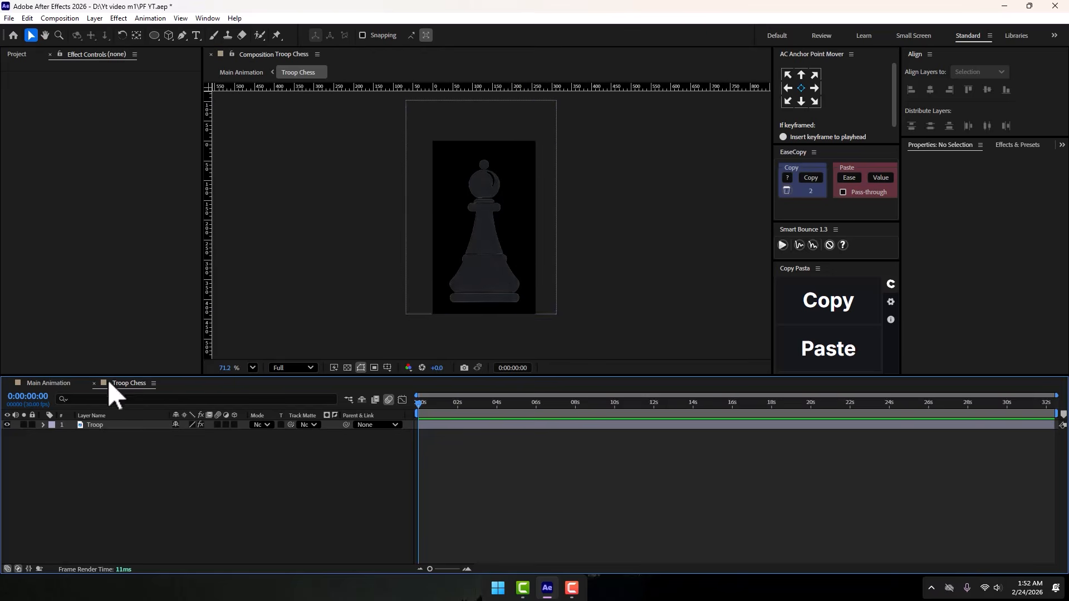
pyautogui.click(441, 282)
pyautogui.click(94, 383)
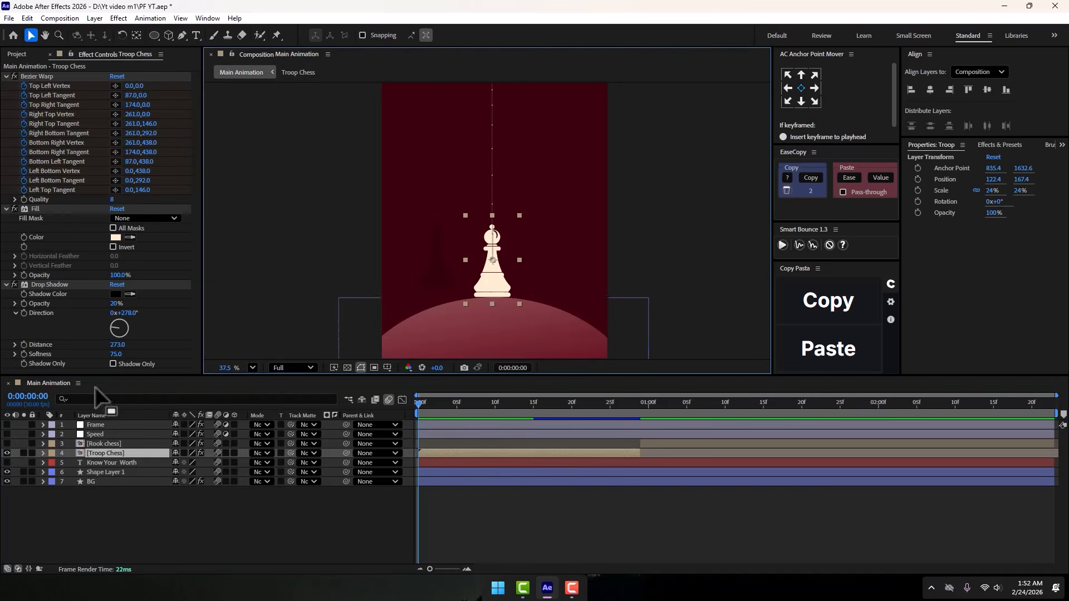
# - Examine the Fill effect's color and the Drop Shadow effect on the chess piece
pyautogui.click(35, 209)
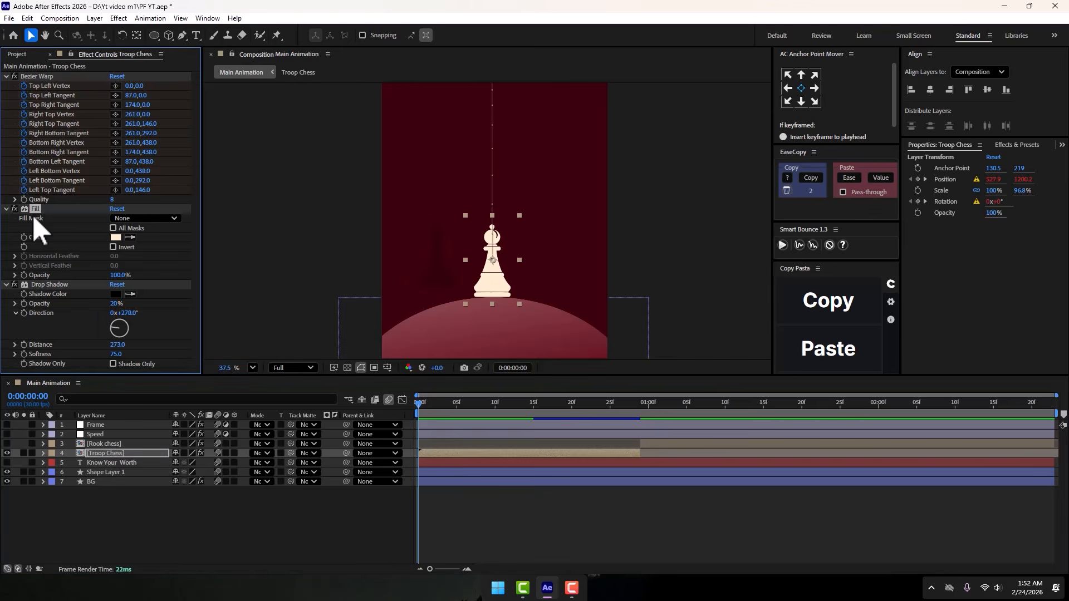
pyautogui.click(116, 238)
pyautogui.click(922, 308)
pyautogui.click(50, 285)
pyautogui.scroll(5, 434, 265)
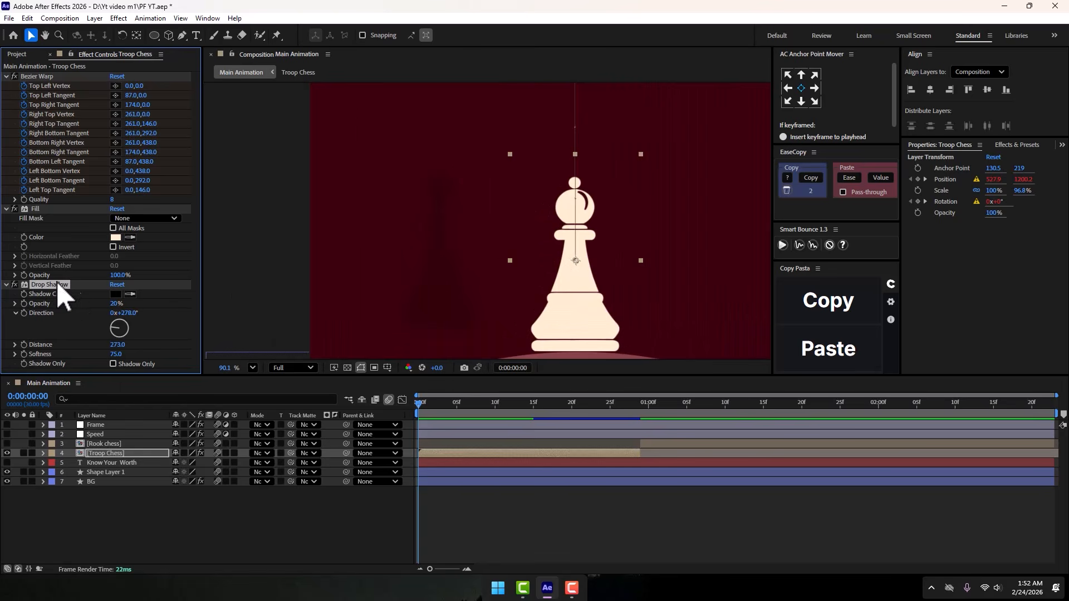
# - Examine the Bezier Warp effect on Troop Chess by scrubbing its opening frames and returning to the start
pyautogui.click(32, 75)
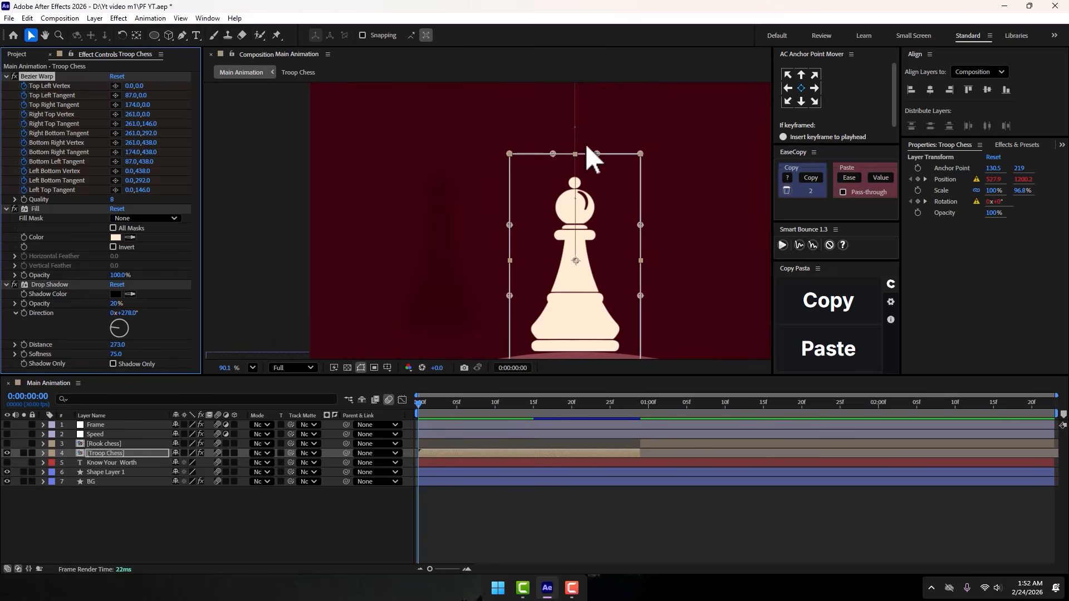
pyautogui.click(437, 405)
pyautogui.moveTo(437, 409)
pyautogui.mouseDown()
pyautogui.moveTo(501, 407)
pyautogui.moveTo(405, 409)
pyautogui.moveTo(553, 426)
pyautogui.moveTo(439, 426)
pyautogui.mouseUp()
pyautogui.press('Home')
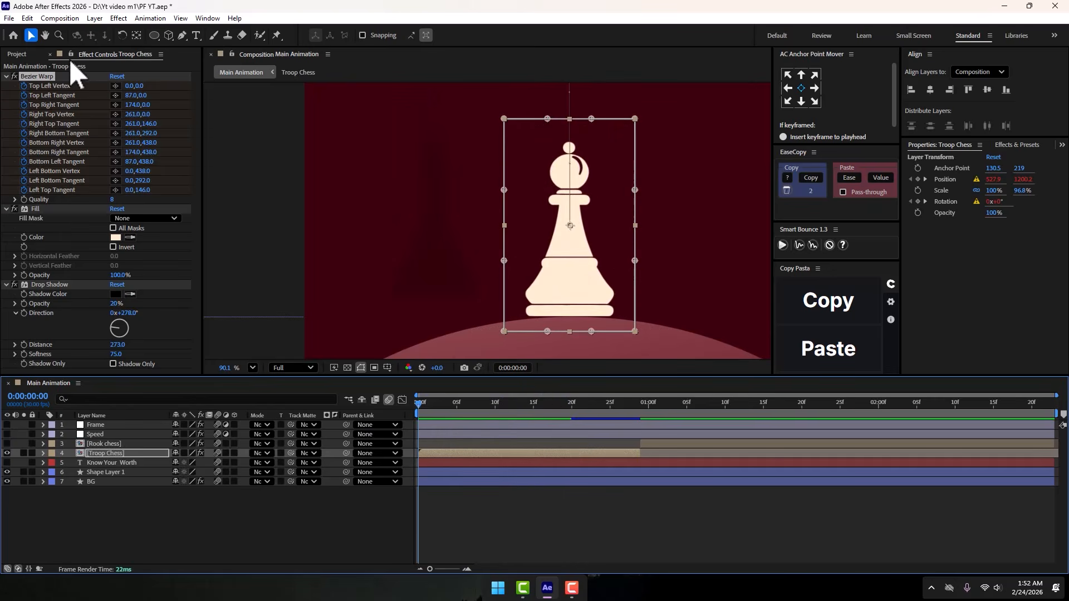
pyautogui.click(40, 78)
# - Reveal Troop Chess's keyframes and examine the first two sets of Bezier Warp keyframes in the speed graph
pyautogui.click(456, 454)
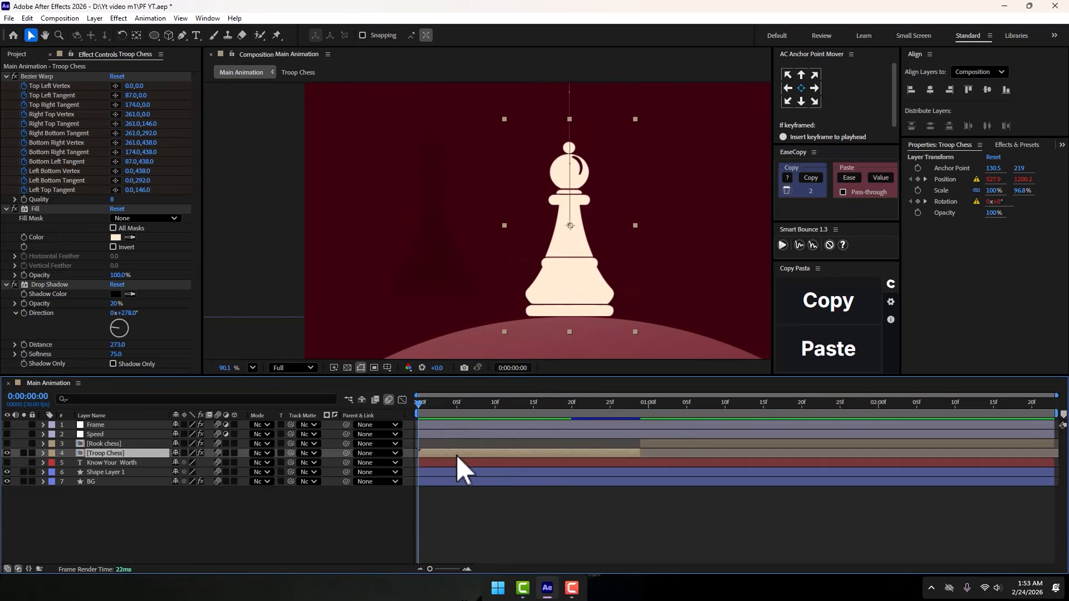
pyautogui.press('u')
pyautogui.scroll(-3, 462, 459)
pyautogui.scroll(3, 456, 442)
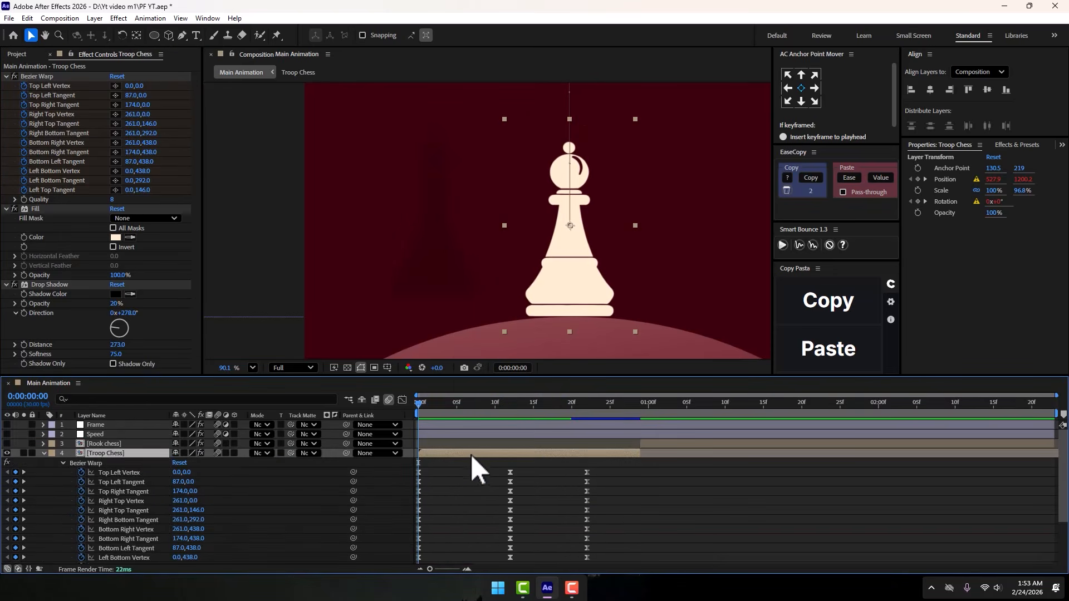
pyautogui.moveTo(542, 471); pyautogui.dragTo(400, 559)
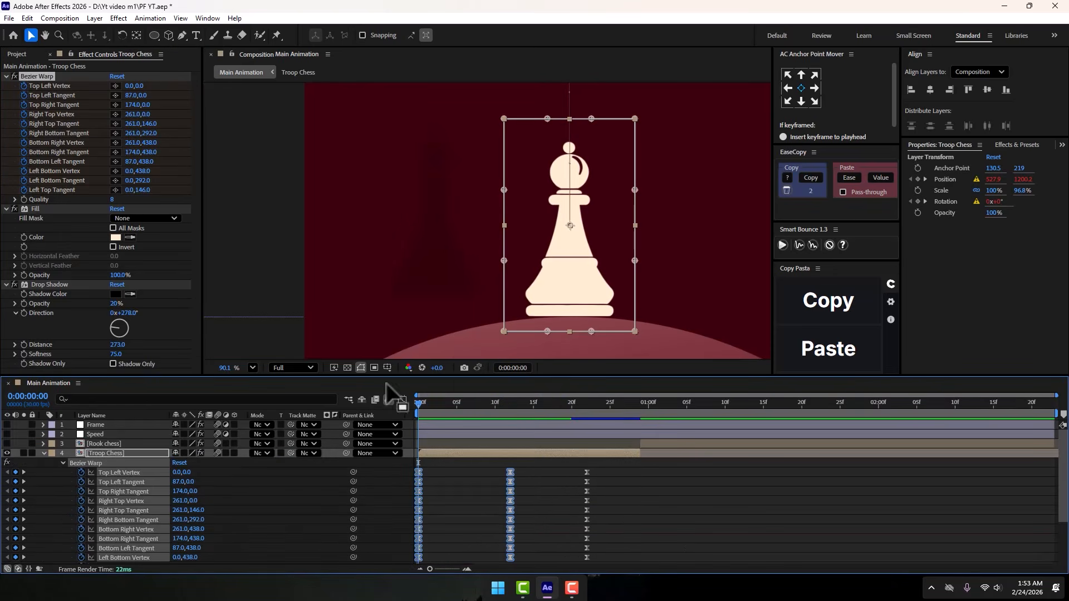
pyautogui.click(402, 399)
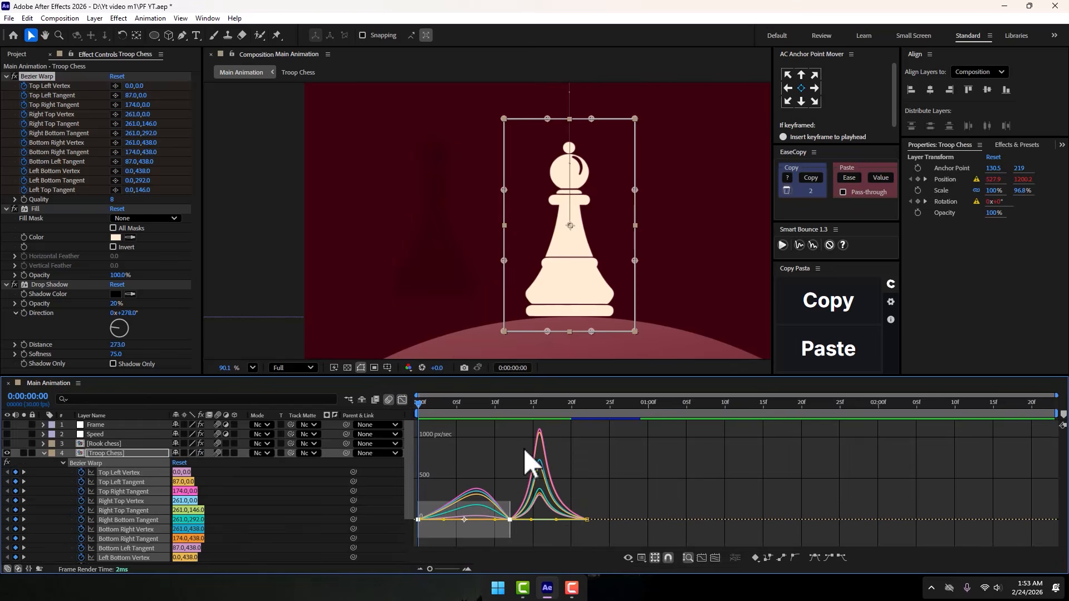
pyautogui.click(402, 399)
pyautogui.click(530, 508)
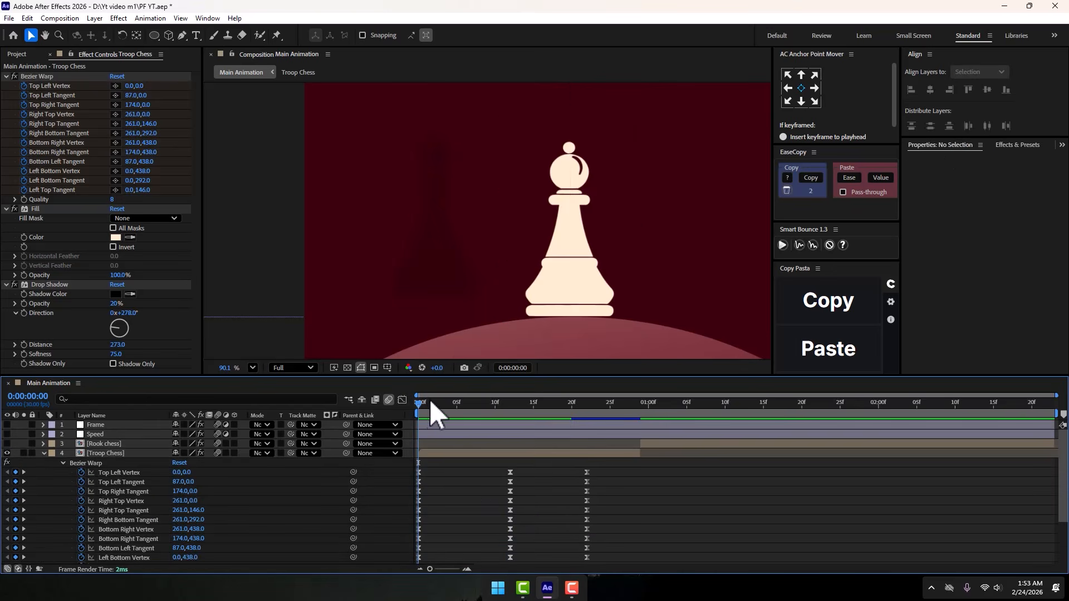
# - Scrub to frame 13 to examine the piece's squash, and locate its Position keyframes
pyautogui.click(442, 403)
pyautogui.moveTo(442, 404); pyautogui.dragTo(516, 422)
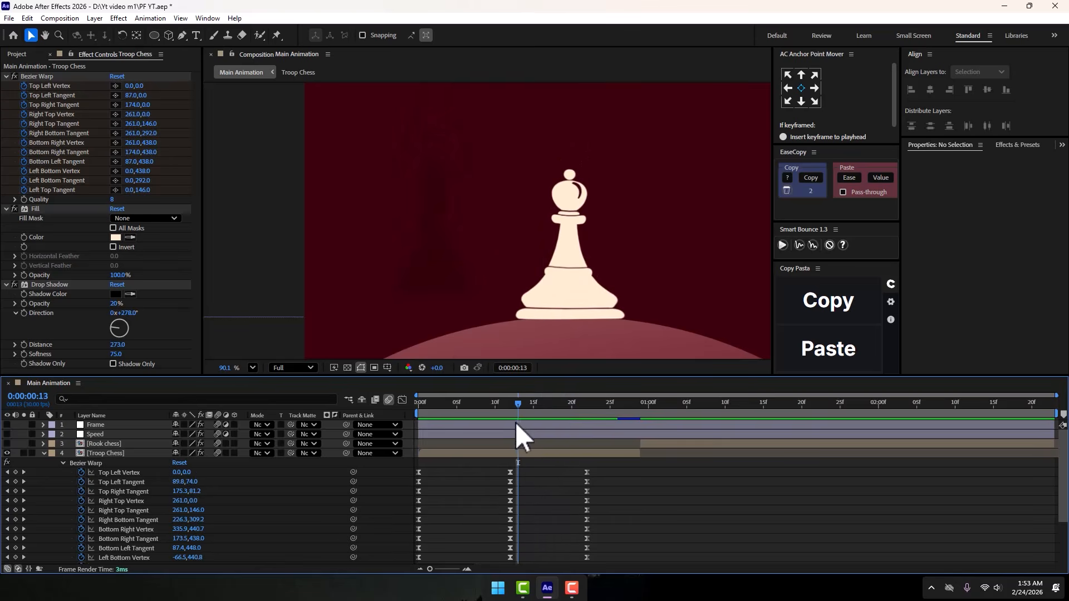
pyautogui.scroll(-3, 530, 459)
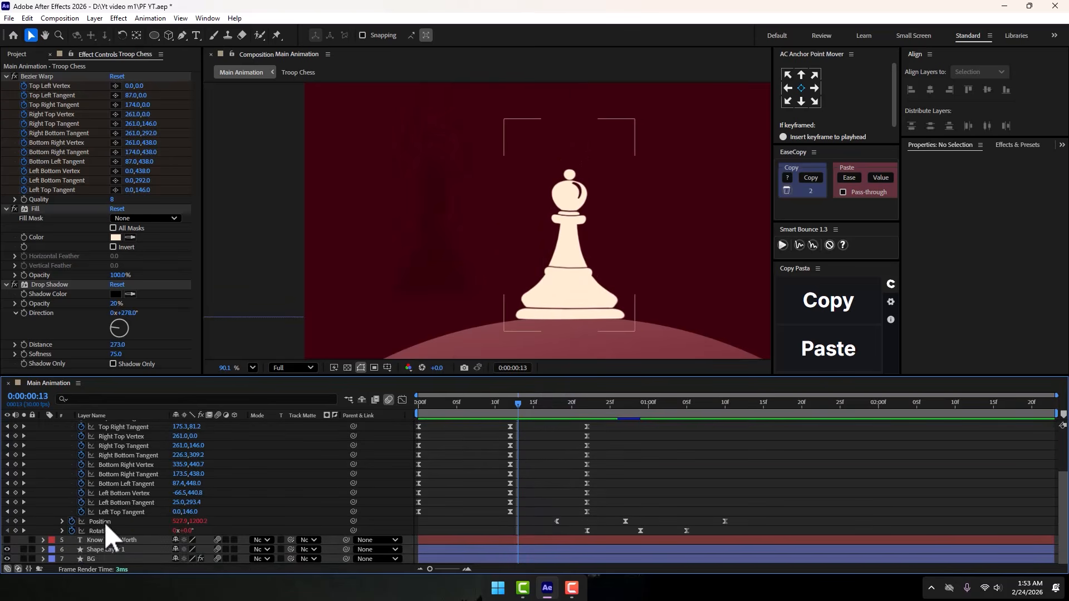
pyautogui.click(101, 522)
pyautogui.click(619, 440)
# - Scrub past frame 22 with the whole composition in view to examine the jump and its Rotation keyframes
pyautogui.moveTo(518, 404); pyautogui.dragTo(588, 416)
pyautogui.click(253, 367)
pyautogui.click(284, 226)
pyautogui.click(588, 530)
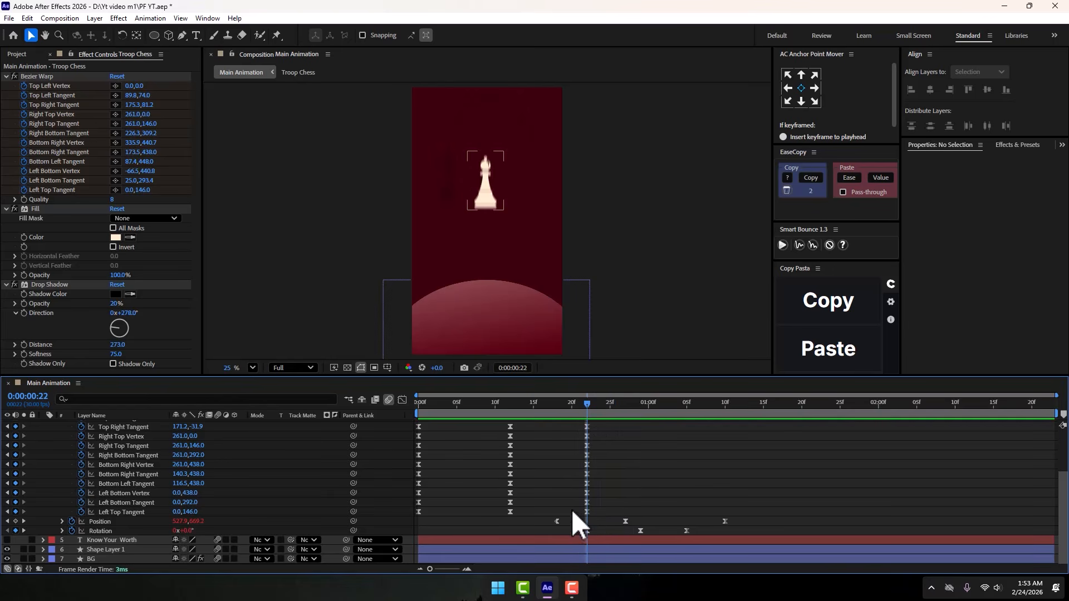
pyautogui.moveTo(573, 510); pyautogui.dragTo(601, 531)
pyautogui.click(599, 520)
pyautogui.click(601, 531)
pyautogui.moveTo(587, 404); pyautogui.dragTo(626, 409)
# - Extend the end of the Troop Chess layer to about 0:00:02:08
pyautogui.scroll(3, 612, 445)
pyautogui.click(593, 453)
pyautogui.moveTo(644, 456); pyautogui.dragTo(824, 457)
pyautogui.scroll(-3, 769, 462)
pyautogui.click(641, 410)
pyautogui.moveTo(642, 410); pyautogui.dragTo(685, 412)
pyautogui.scroll(3, 758, 465)
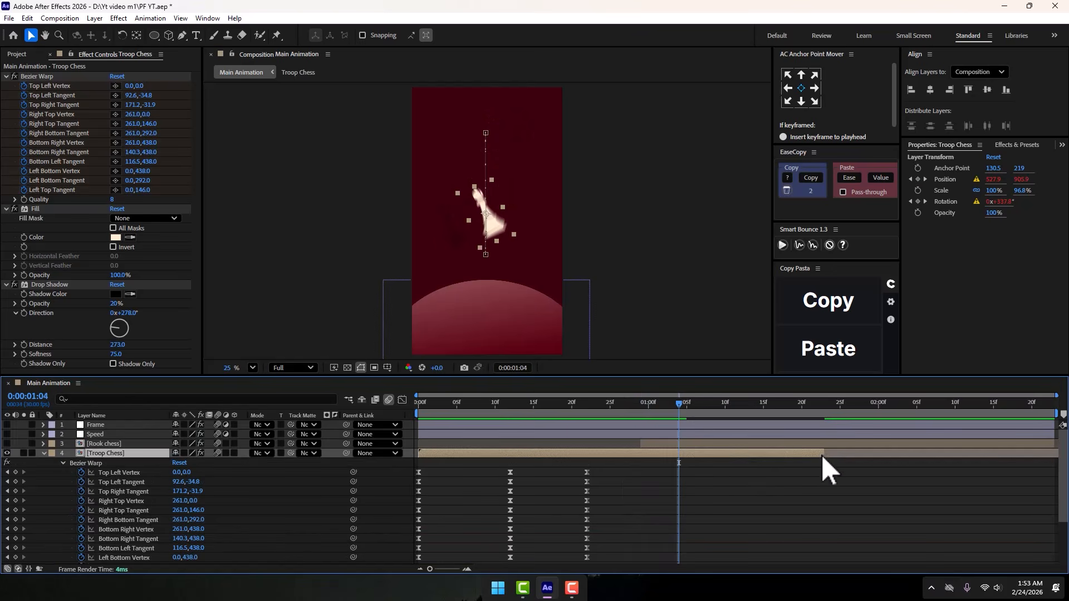
pyautogui.moveTo(822, 456); pyautogui.dragTo(939, 456)
# - Play and scrub the jump from frame 15 to review the piece's flip and landing
pyautogui.moveTo(694, 410); pyautogui.dragTo(534, 410)
pyautogui.scroll(-3, 700, 467)
pyautogui.click(652, 442)
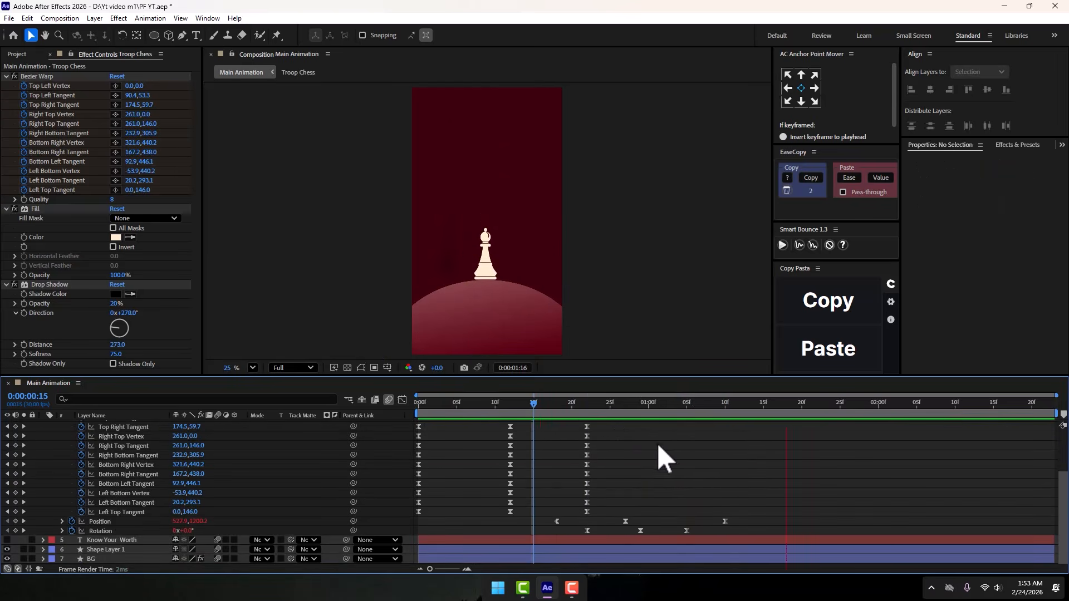
pyautogui.press('space')
pyautogui.moveTo(563, 405); pyautogui.dragTo(586, 412)
pyautogui.press('space')
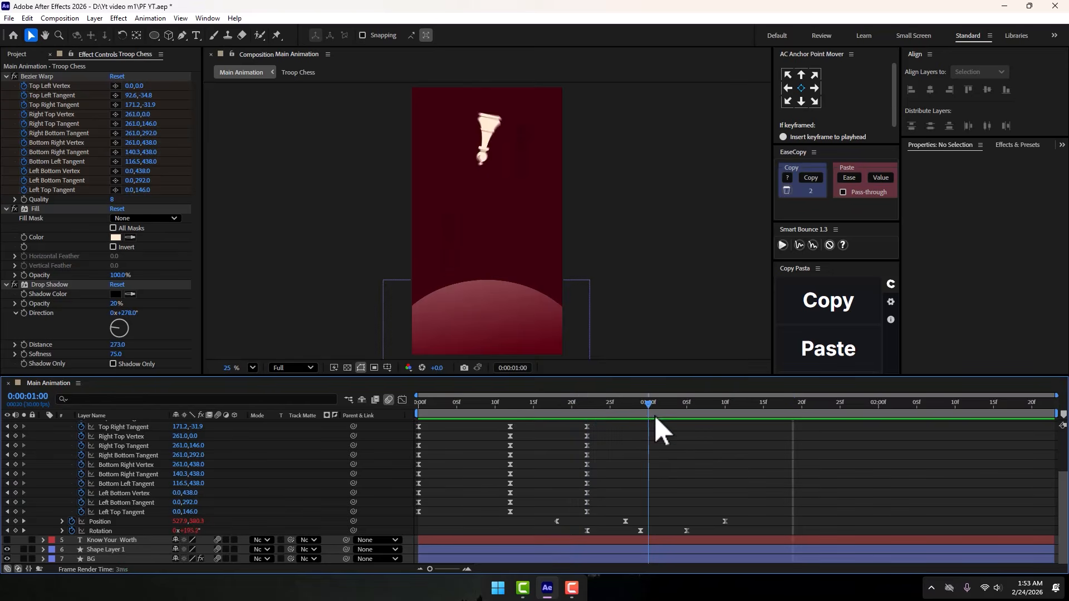
# - Examine the expressions on Troop Chess's Position and Rotation, and collapse both properties again
pyautogui.click(61, 521)
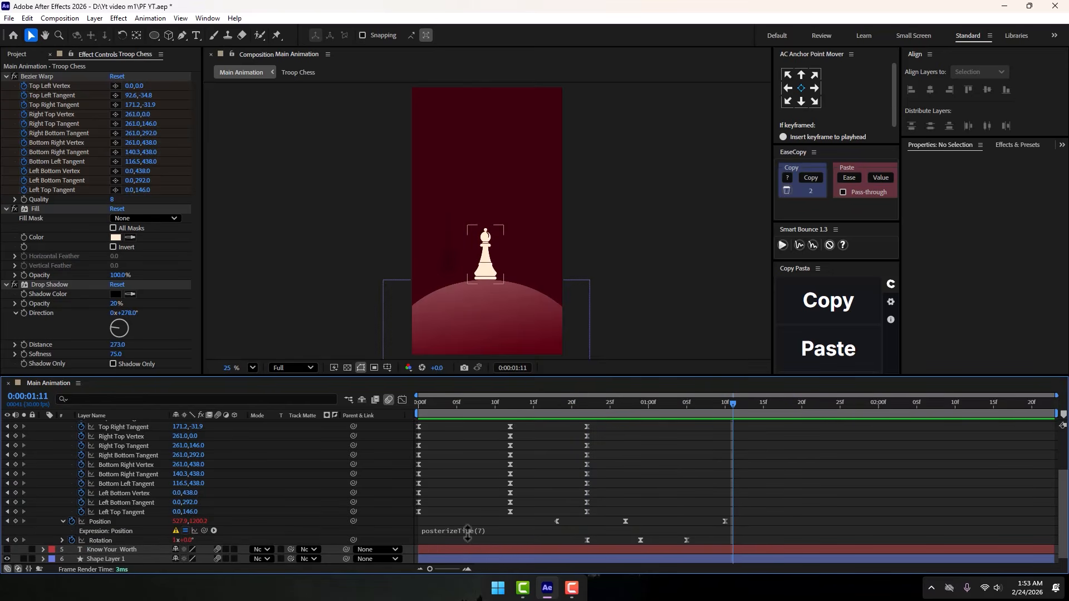
pyautogui.click(62, 540)
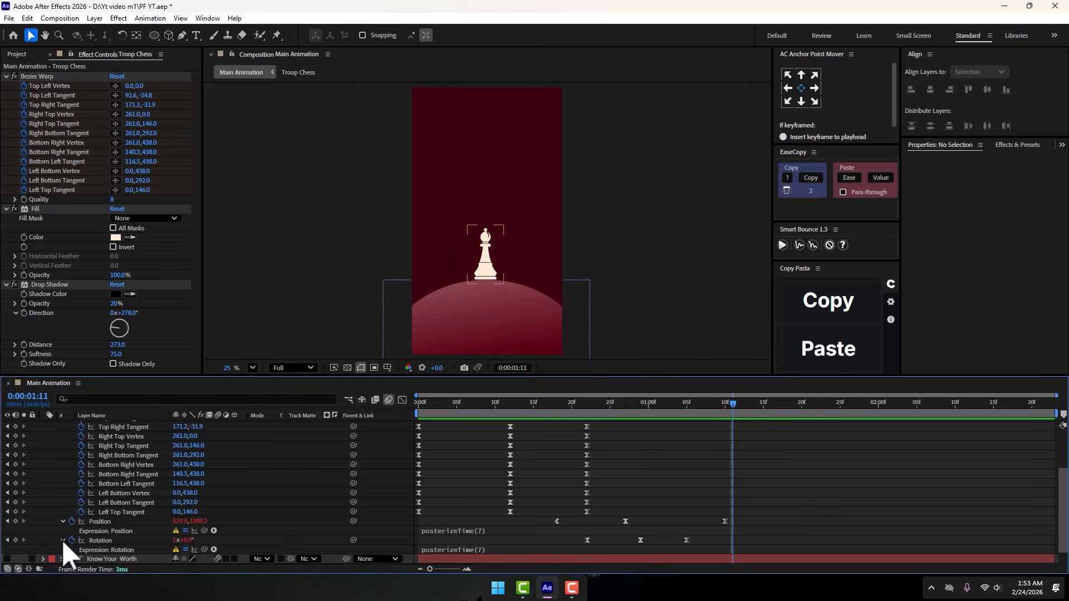
pyautogui.click(62, 540)
pyautogui.click(63, 522)
# - Examine the speed graph of Troop Chess's Position keyframes, and return to the keyframe view
pyautogui.scroll(3, 243, 496)
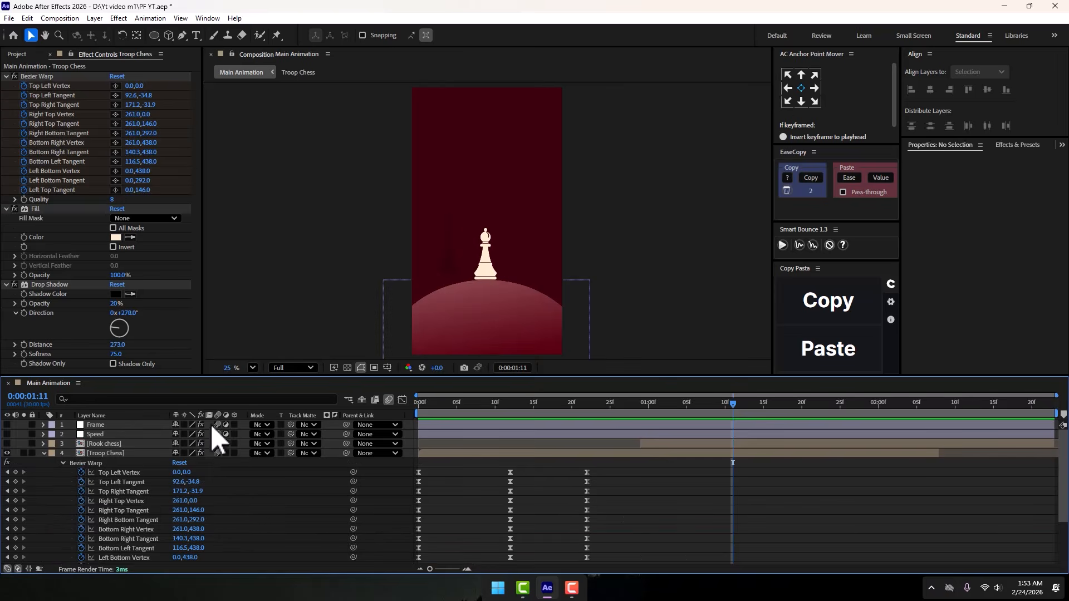
pyautogui.scroll(-3, 210, 540)
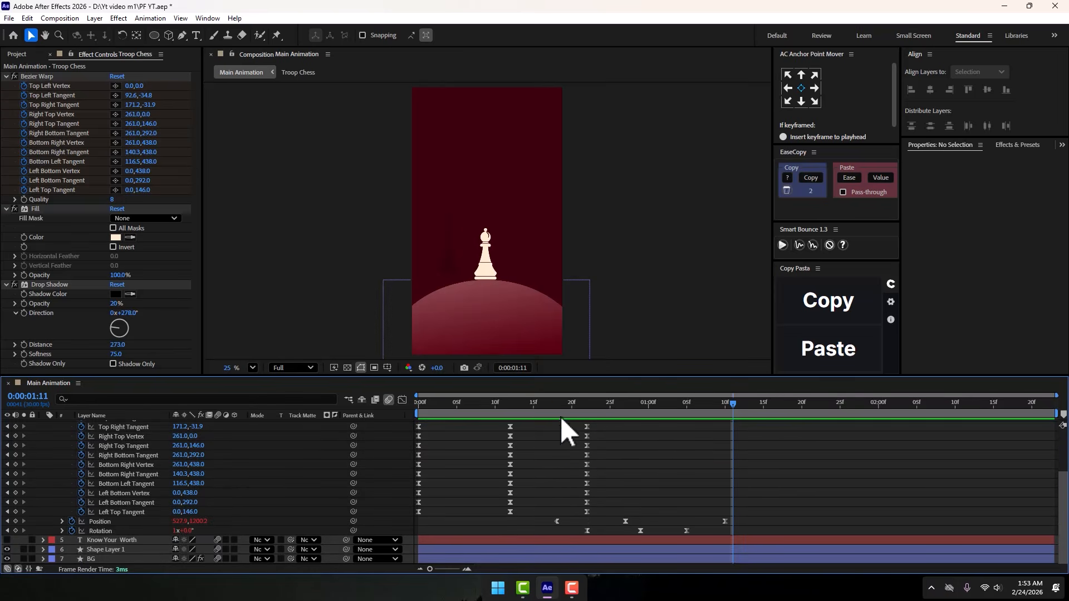
pyautogui.moveTo(561, 418); pyautogui.dragTo(543, 414)
pyautogui.moveTo(539, 519); pyautogui.dragTo(784, 524)
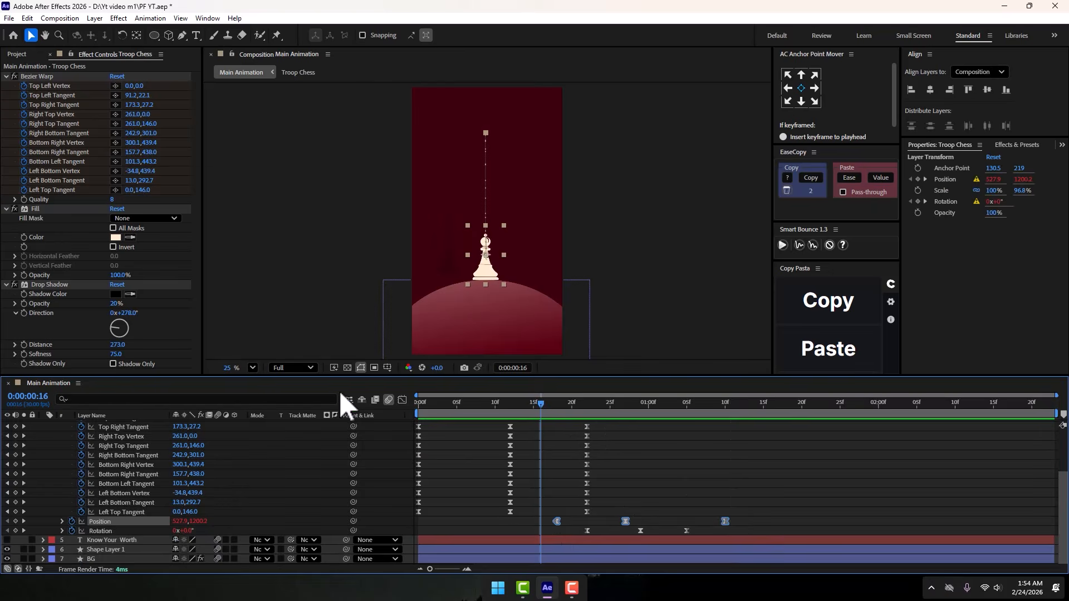
pyautogui.click(402, 400)
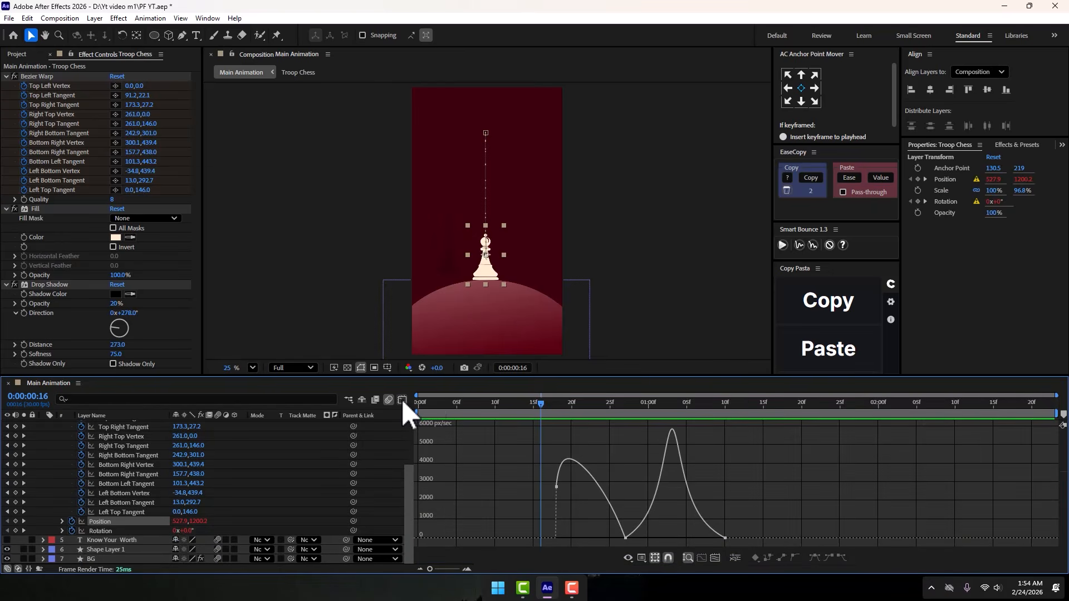
pyautogui.click(402, 399)
# - Examine the speed graph of Troop Chess's Rotation keyframes, return to the keyframe view and deselect them
pyautogui.moveTo(568, 528); pyautogui.dragTo(690, 534)
pyautogui.click(401, 399)
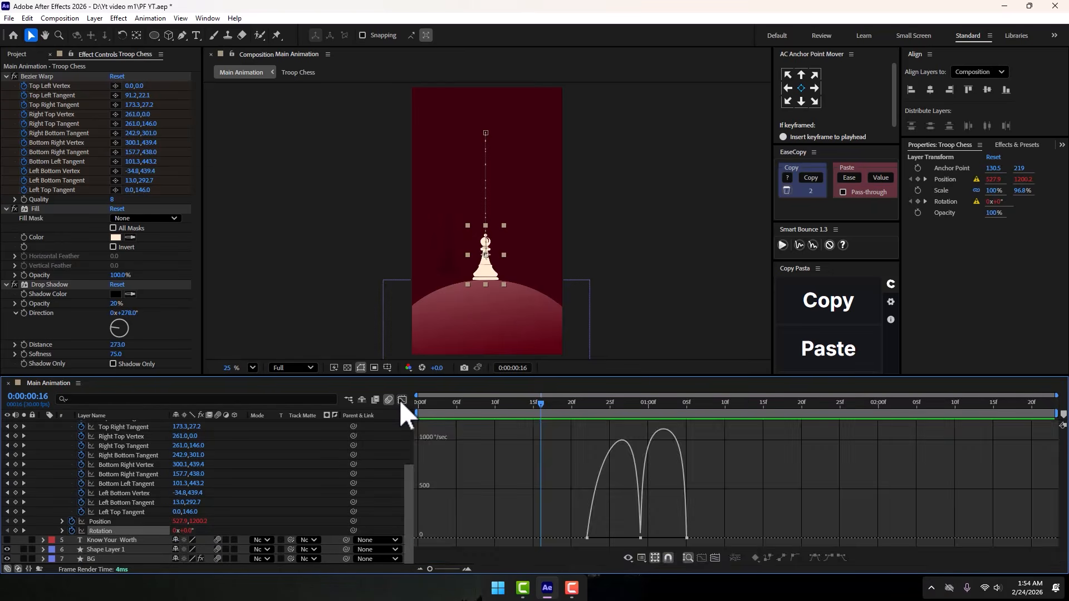
pyautogui.click(401, 399)
pyautogui.click(401, 398)
pyautogui.click(401, 399)
pyautogui.click(649, 499)
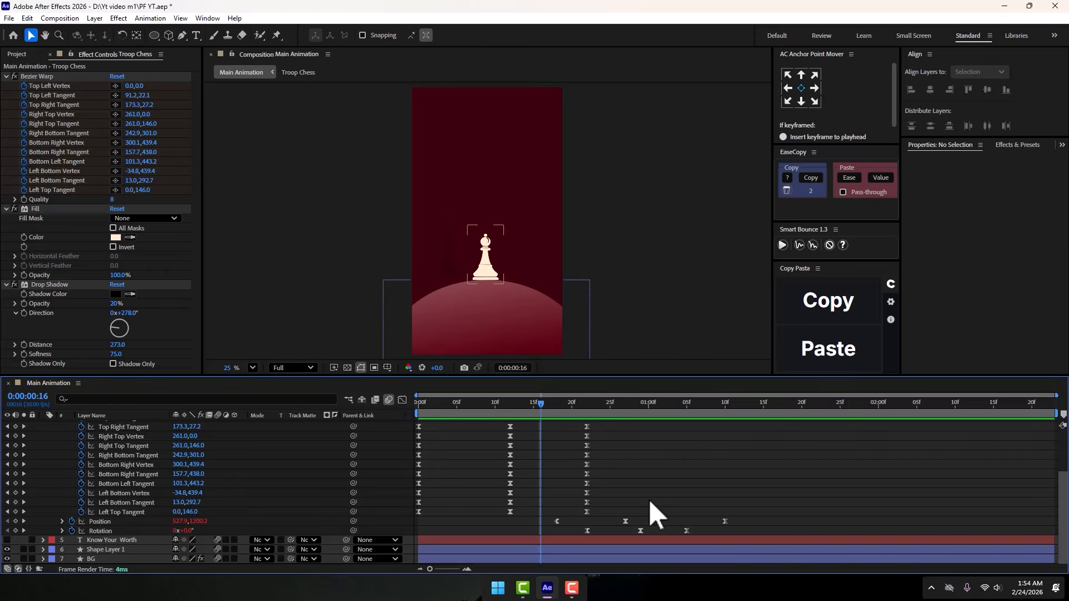
# - Trim the end of the Troop Chess layer to 0:00:00:29 and collapse its properties
pyautogui.scroll(3, 657, 498)
pyautogui.click(642, 402)
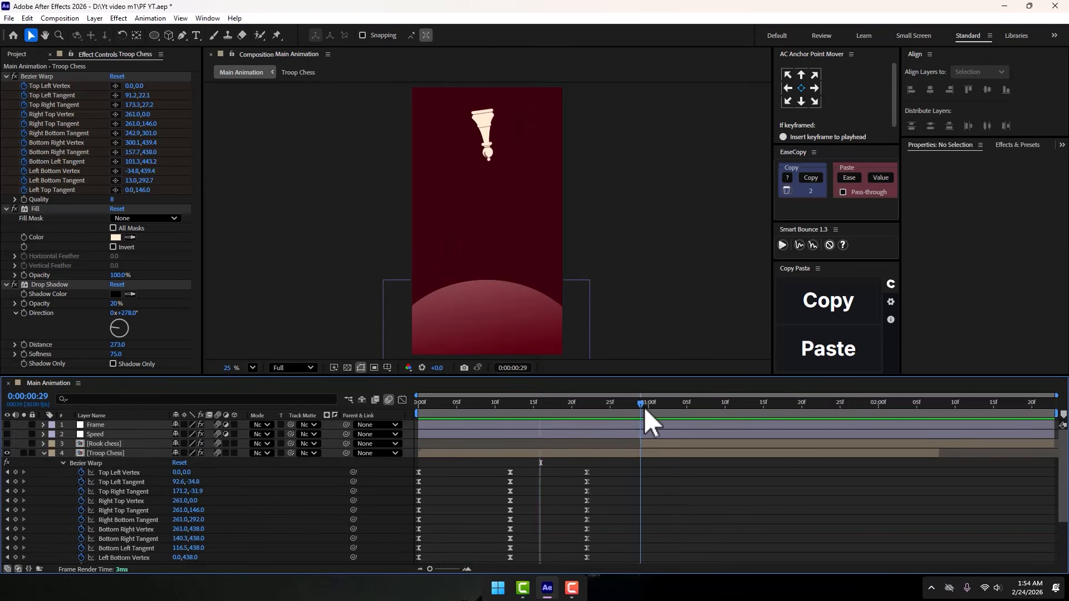
pyautogui.click(642, 449)
pyautogui.hotkey('ctrl', 'shift', 'd')
pyautogui.press('Delete')
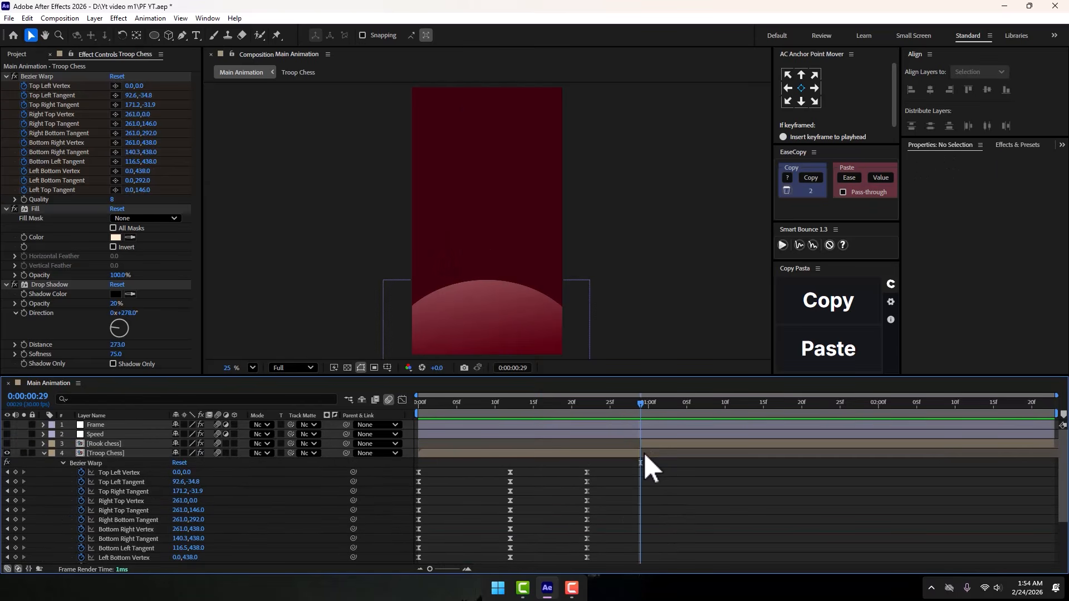
pyautogui.click(44, 452)
# - Make the Rook chess layer visible and scrub from 0:00:00:29 to 0:00:01:05 to review its entrance
pyautogui.click(110, 443)
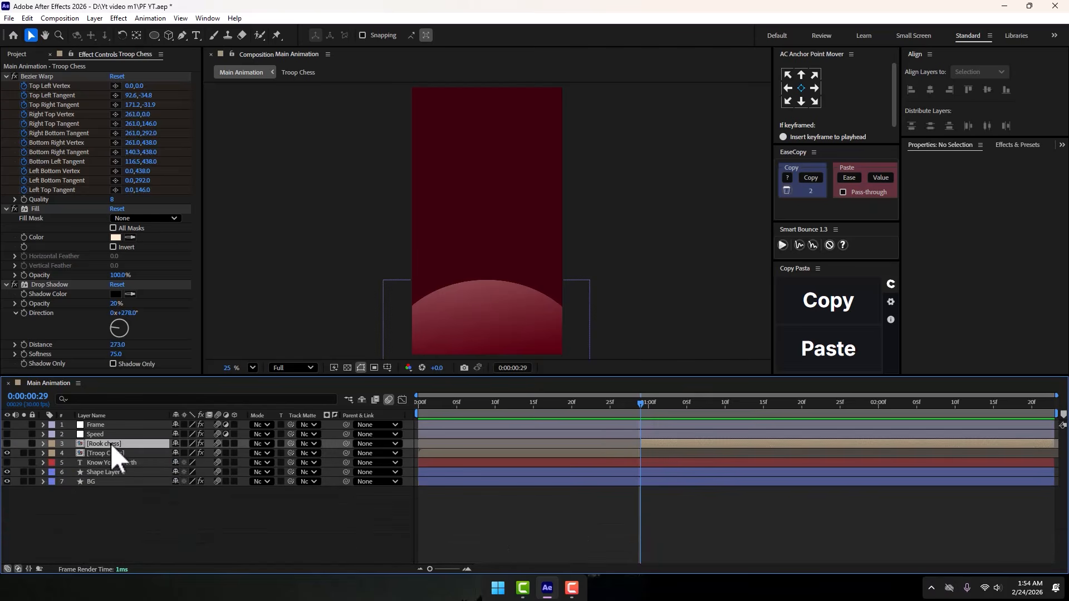
pyautogui.click(7, 443)
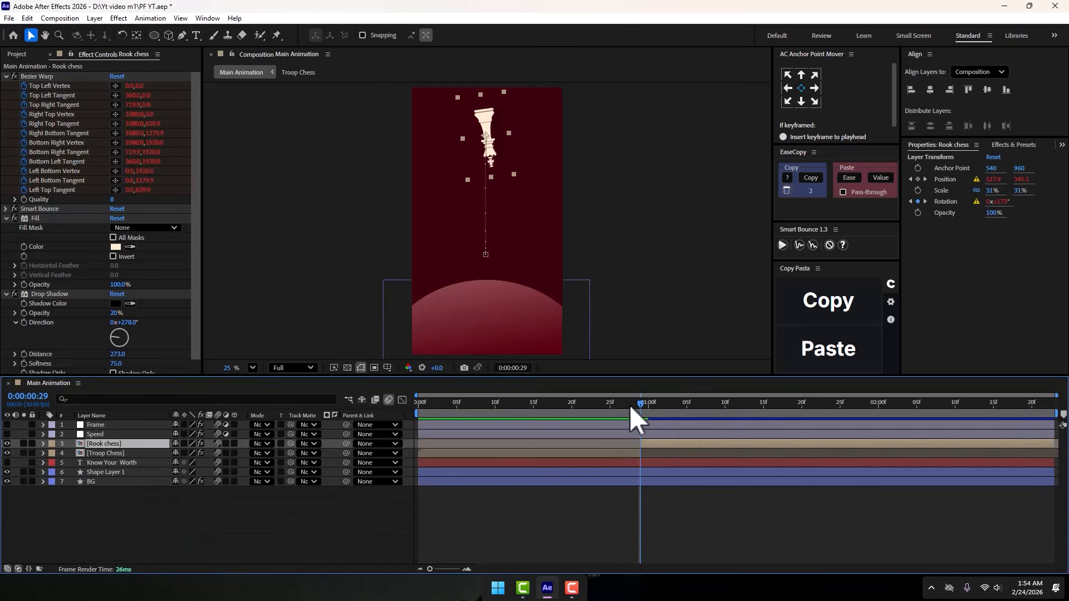
pyautogui.moveTo(630, 404); pyautogui.dragTo(687, 410)
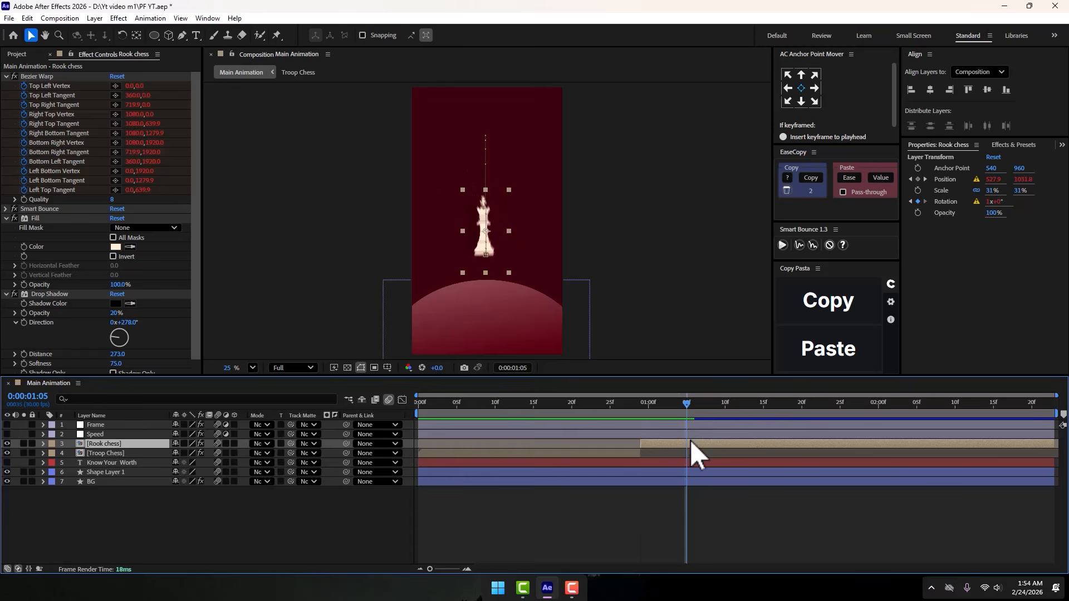
# - Reveal Rook chess's keyframed properties and scrub from 0:00:01:05 to 0:00:01:18 to examine its Bezier Warp landing
pyautogui.press('u')
pyautogui.scroll(3, 857, 470)
pyautogui.scroll(-3, 668, 467)
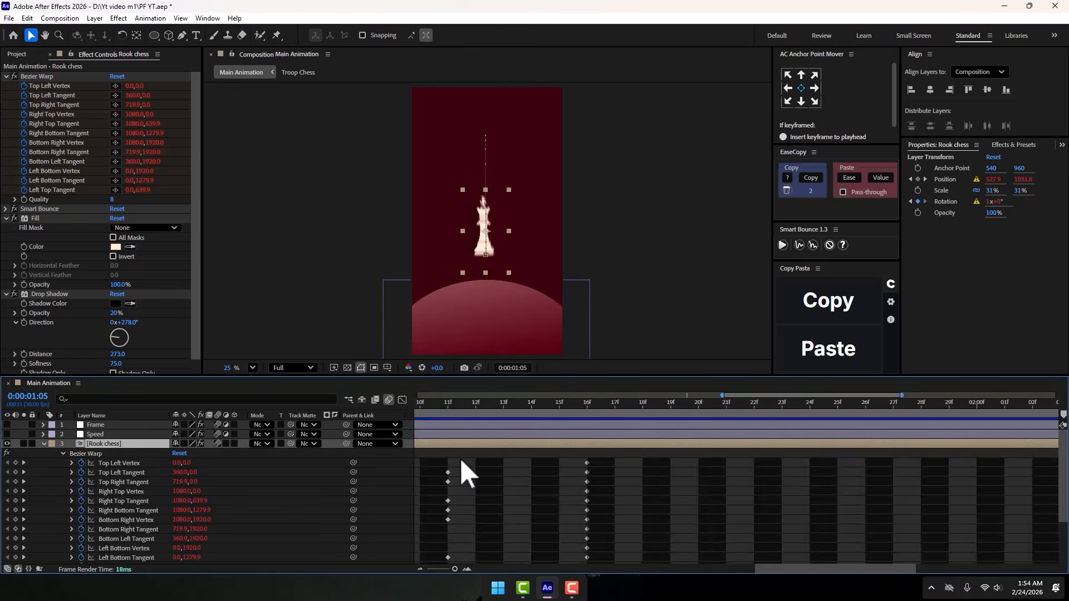
pyautogui.scroll(2, 529, 466)
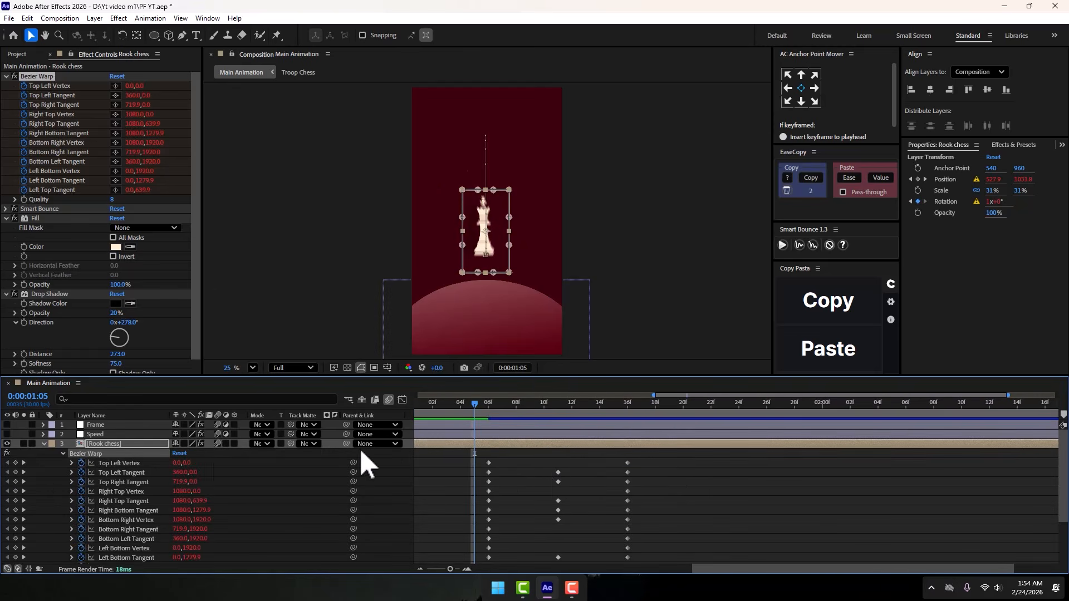
pyautogui.click(537, 480)
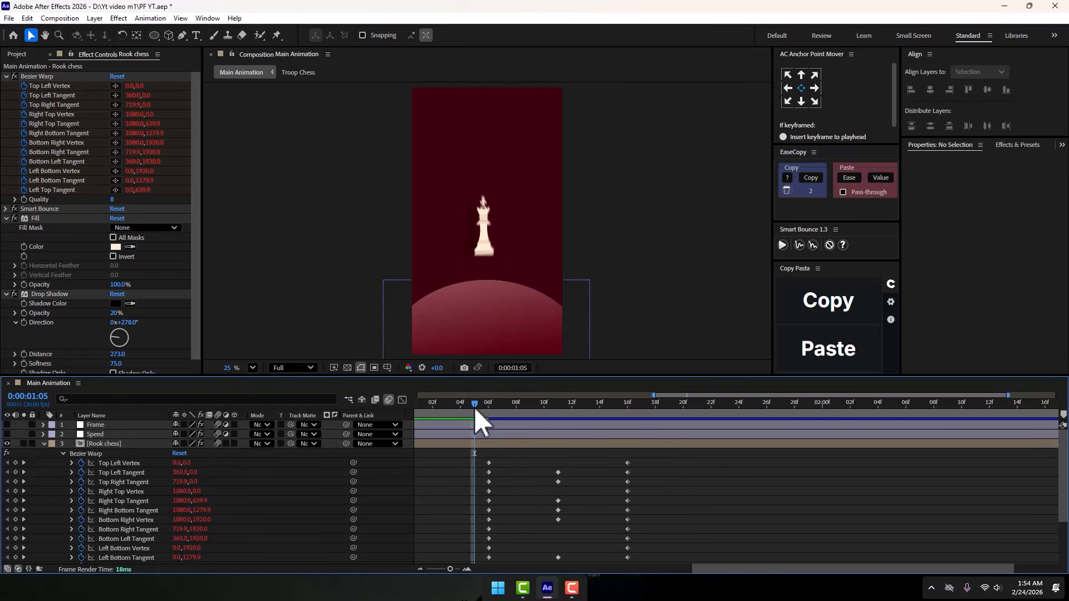
pyautogui.moveTo(474, 408); pyautogui.dragTo(661, 420)
pyautogui.scroll(3, 497, 329)
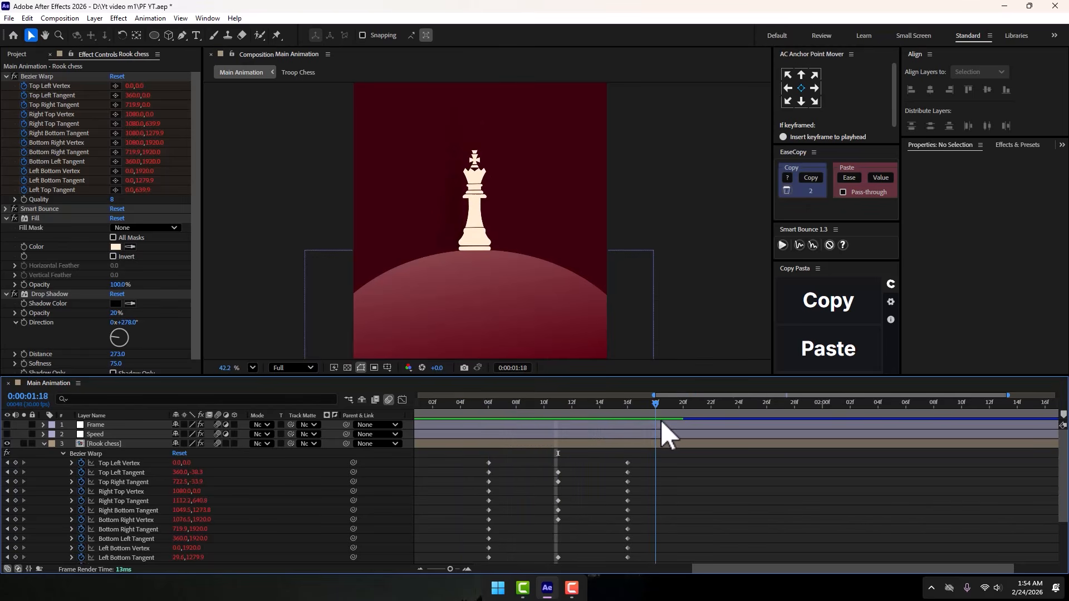
# - Examine Rook chess's Position and Rotation keyframes and compare the time spans of the Rook chess and Troop Chess layers
pyautogui.scroll(-3, 679, 466)
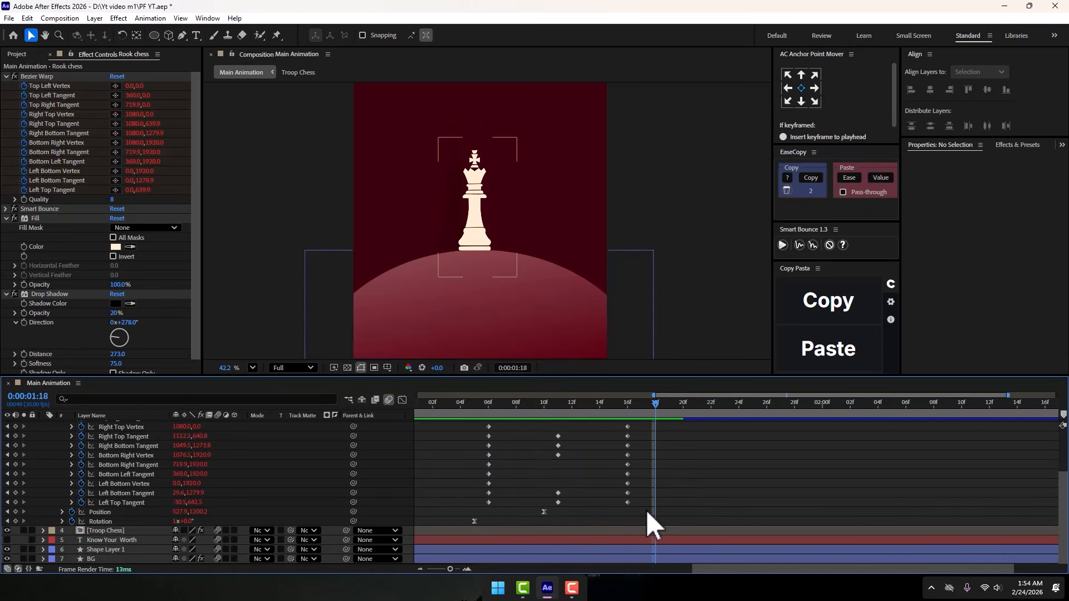
pyautogui.scroll(-1, 646, 509)
pyautogui.scroll(-1, 630, 510)
pyautogui.scroll(2, 711, 510)
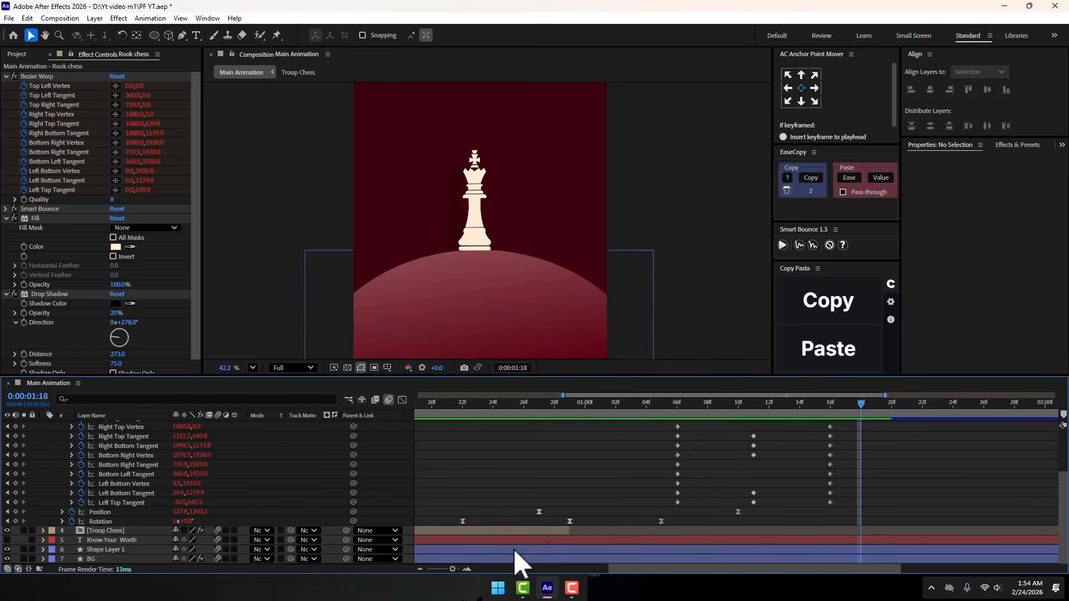
pyautogui.scroll(-1, 666, 501)
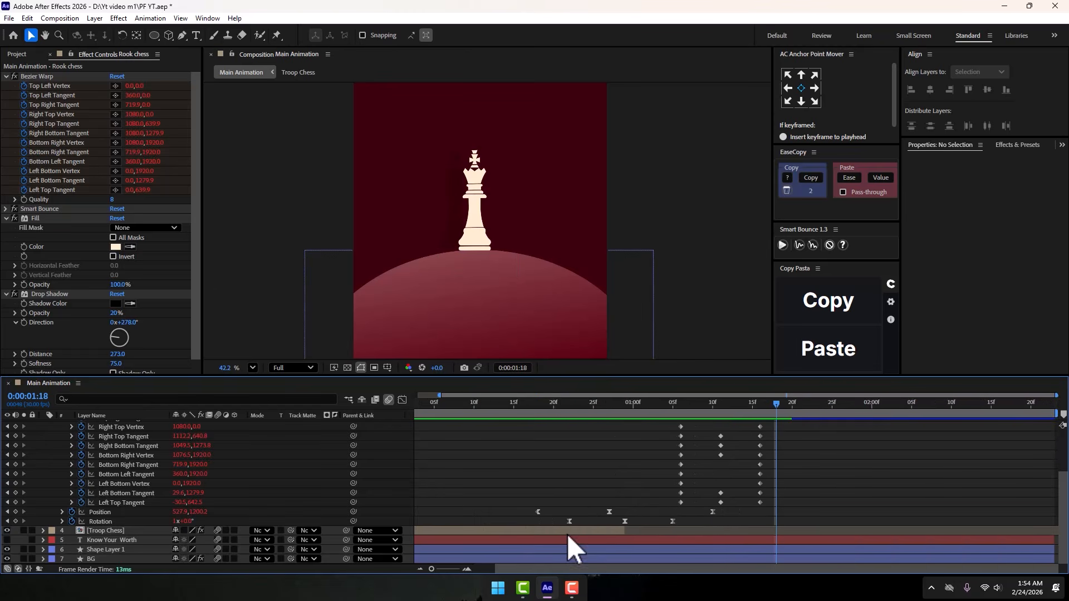
pyautogui.click(565, 532)
pyautogui.scroll(3, 634, 474)
pyautogui.click(670, 443)
pyautogui.scroll(-3, 580, 499)
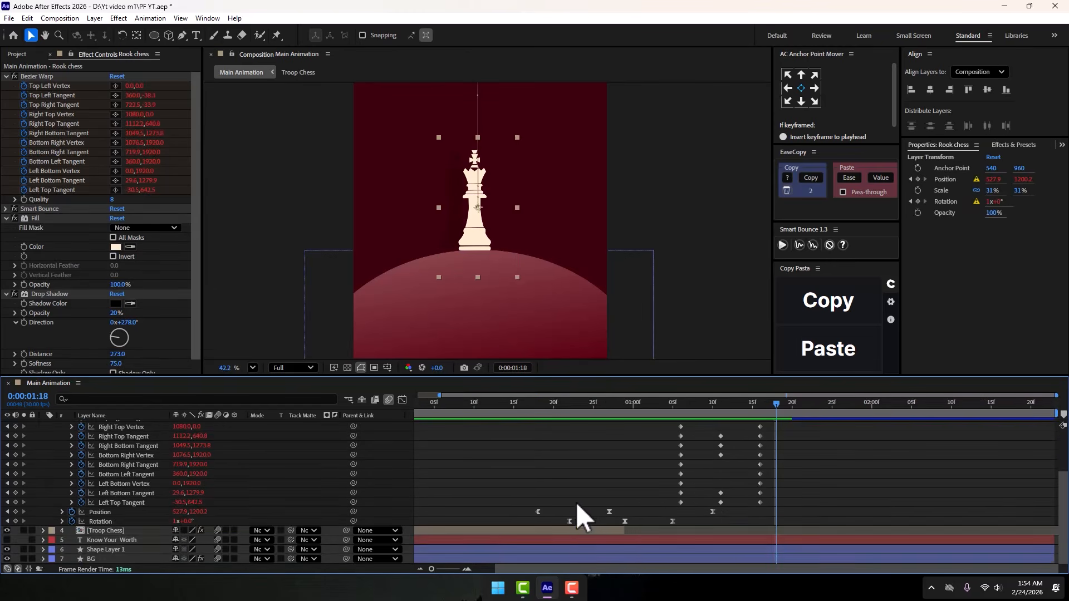
pyautogui.click(552, 531)
pyautogui.scroll(2, 139, 485)
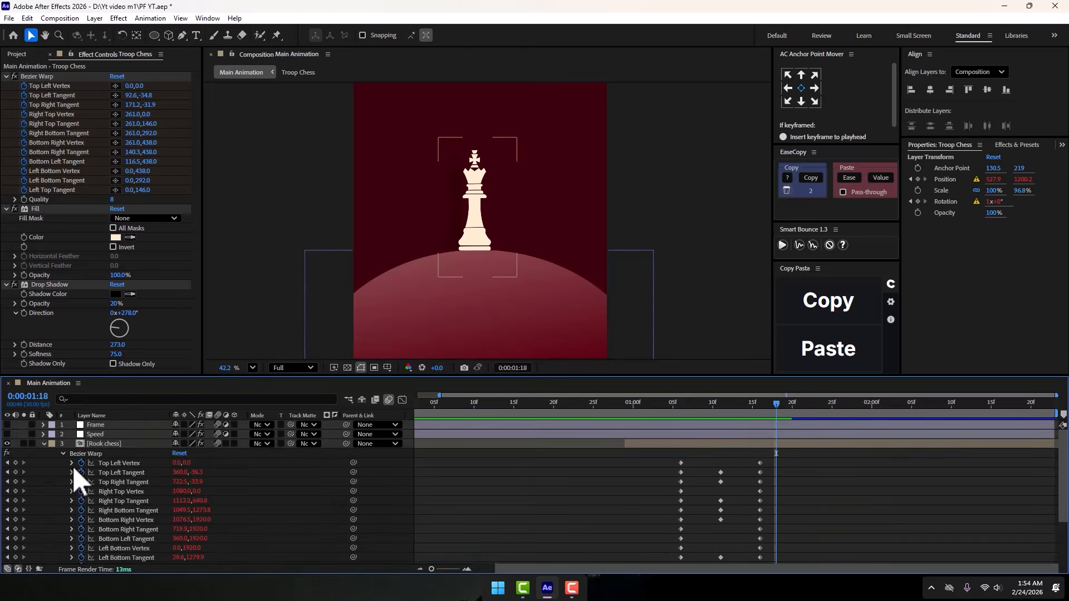
# - Compare the keyframes of Rook chess and Troop Chess together in an enlarged timeline, at the Rotation keyframe on 0:00:00:29
pyautogui.click(44, 443)
pyautogui.press('`')
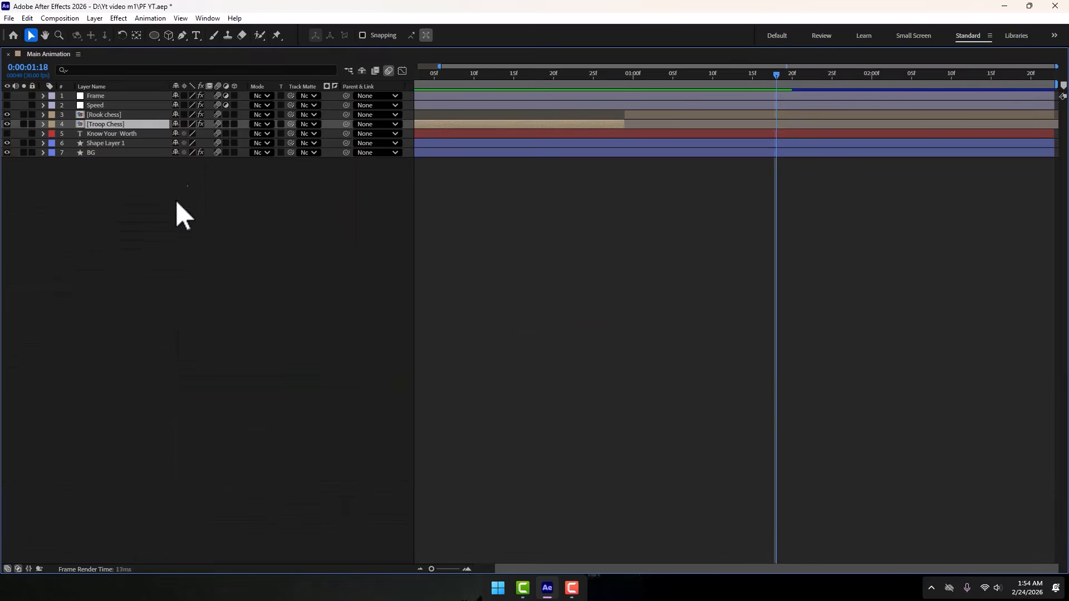
pyautogui.keyDown('shift'); pyautogui.click(108, 117); pyautogui.keyUp('shift')
pyautogui.press('u')
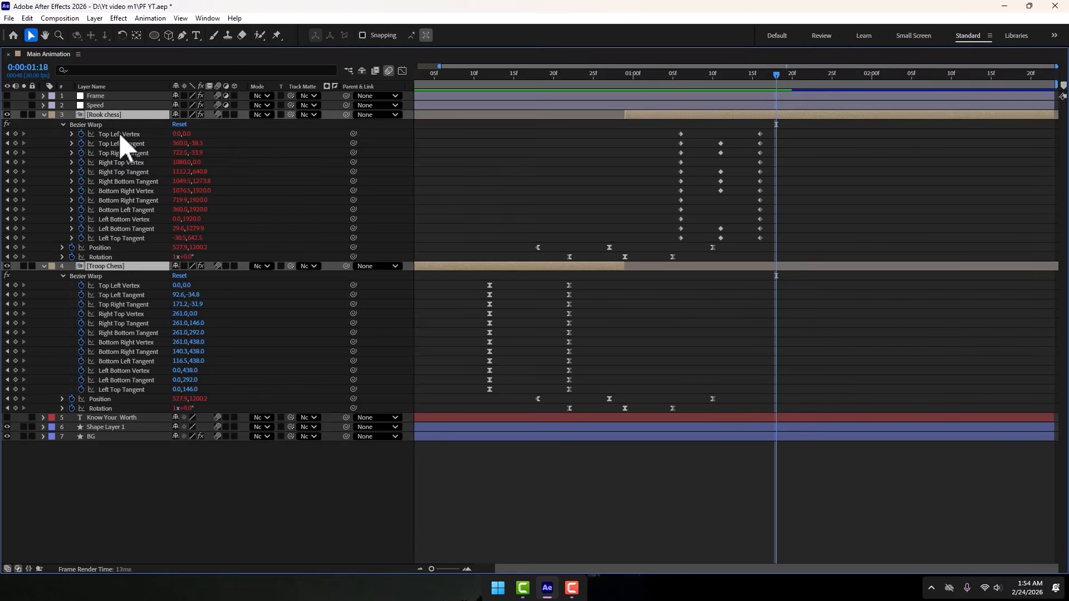
pyautogui.click(734, 388)
pyautogui.click(625, 73)
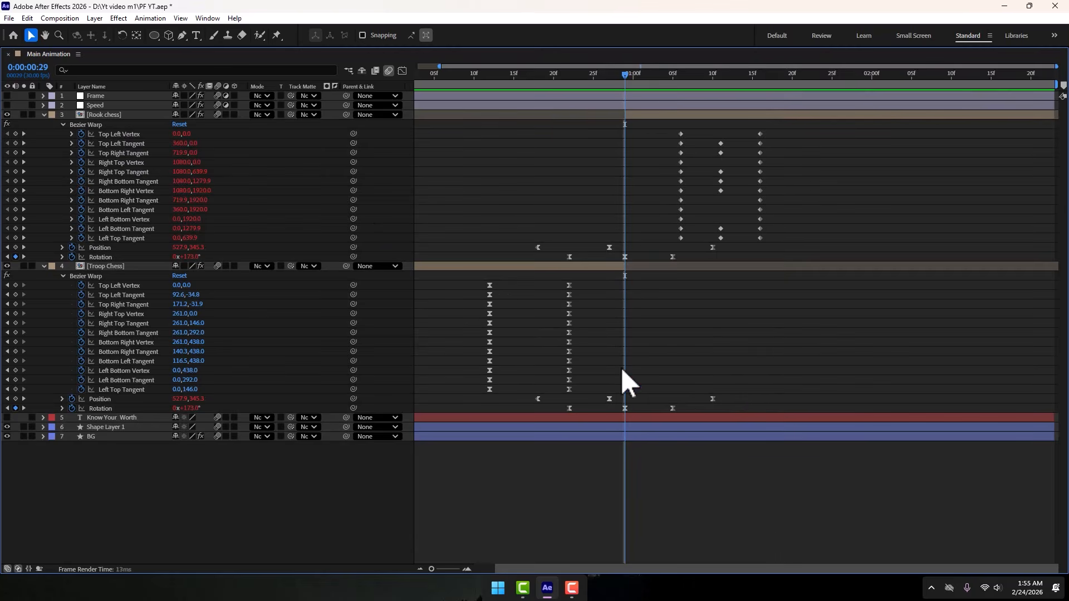
pyautogui.click(625, 409)
# - Restore the normal panel layout and scrub from frame 23 to 0:00:01:11 to review the swap between the two pieces
pyautogui.press('`')
pyautogui.press('pageup')
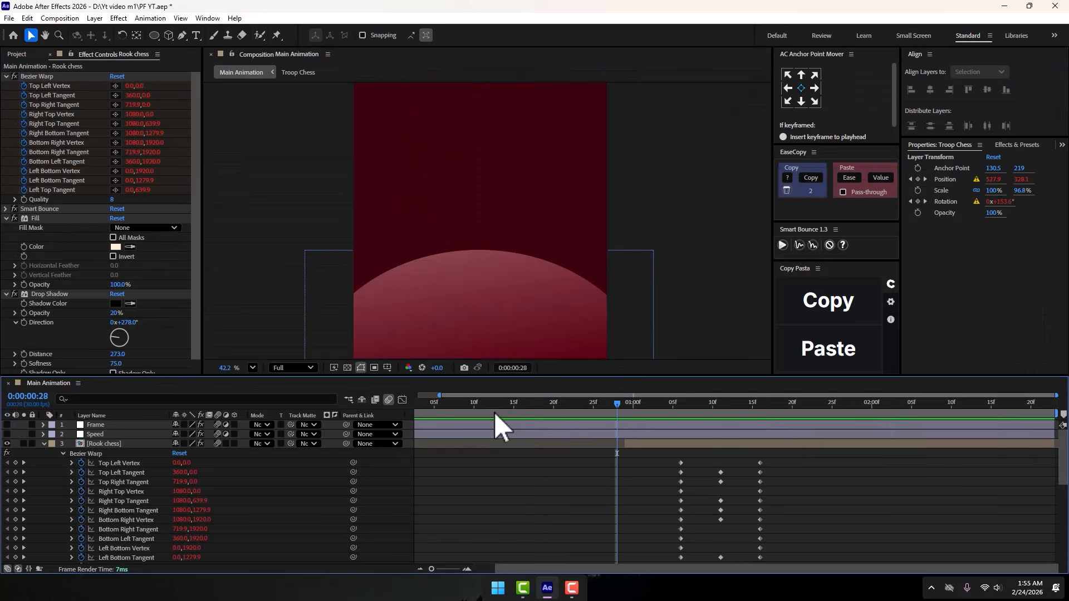
pyautogui.click(252, 367)
pyautogui.click(263, 158)
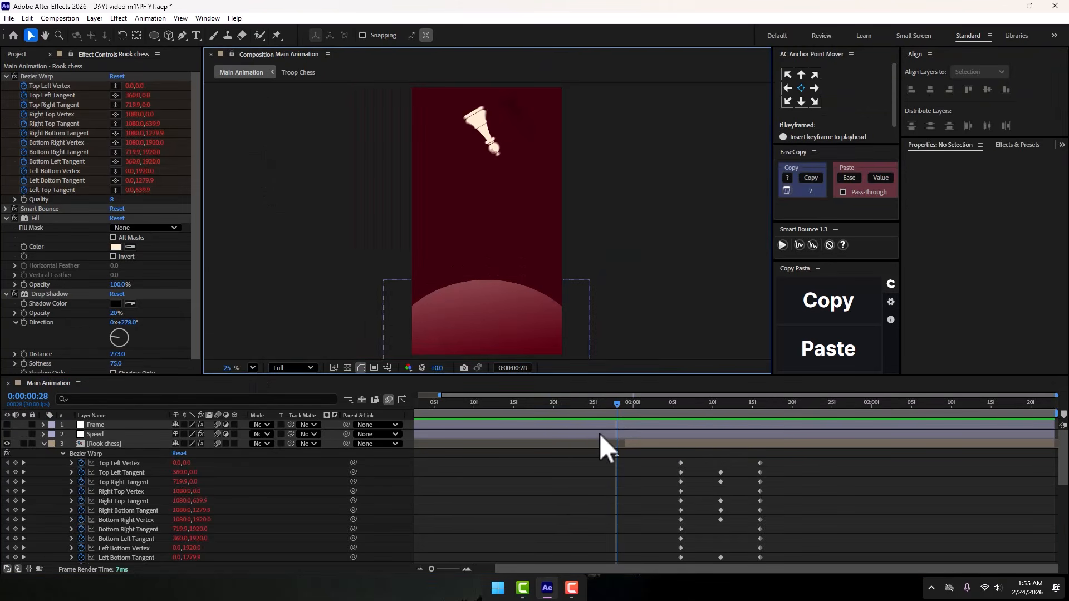
pyautogui.click(582, 406)
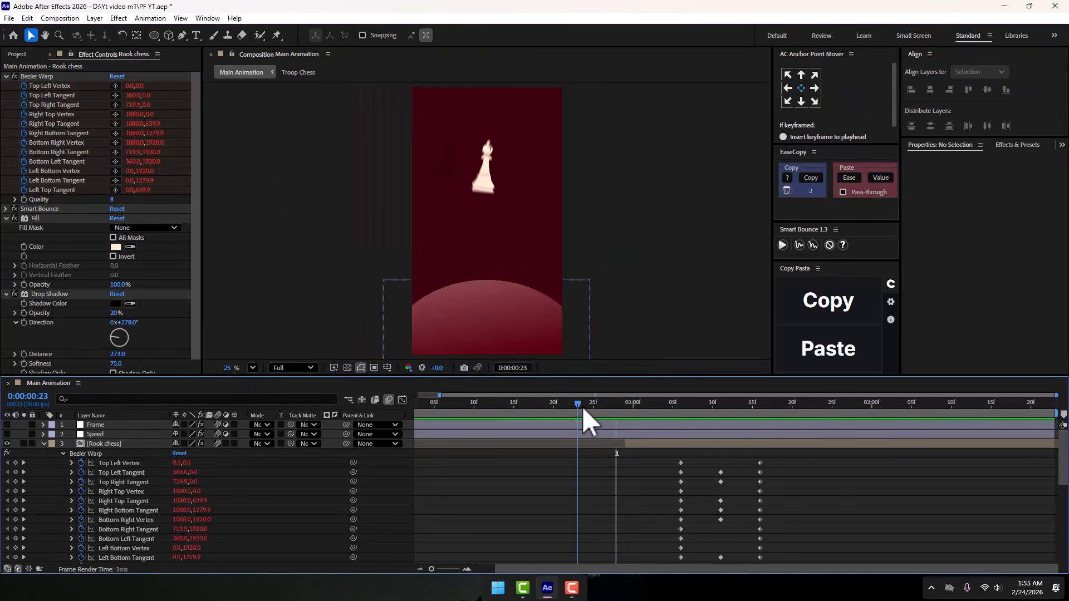
pyautogui.moveTo(582, 407); pyautogui.dragTo(719, 417)
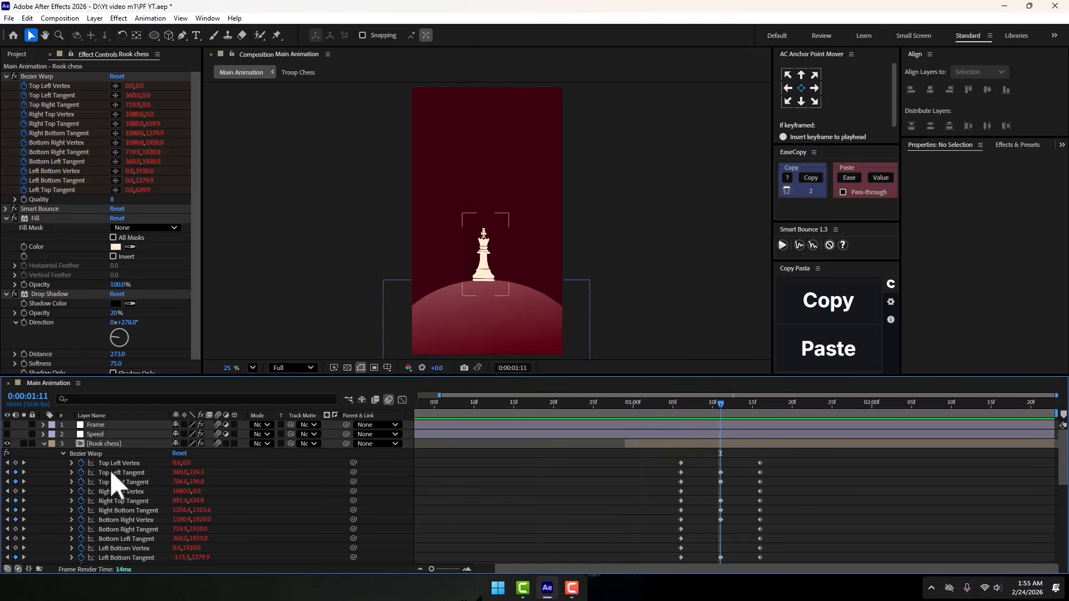
# - Collapse the properties of the Rook chess and Troop Chess layers and deselect everything
pyautogui.click(45, 444)
pyautogui.click(123, 520)
pyautogui.click(45, 454)
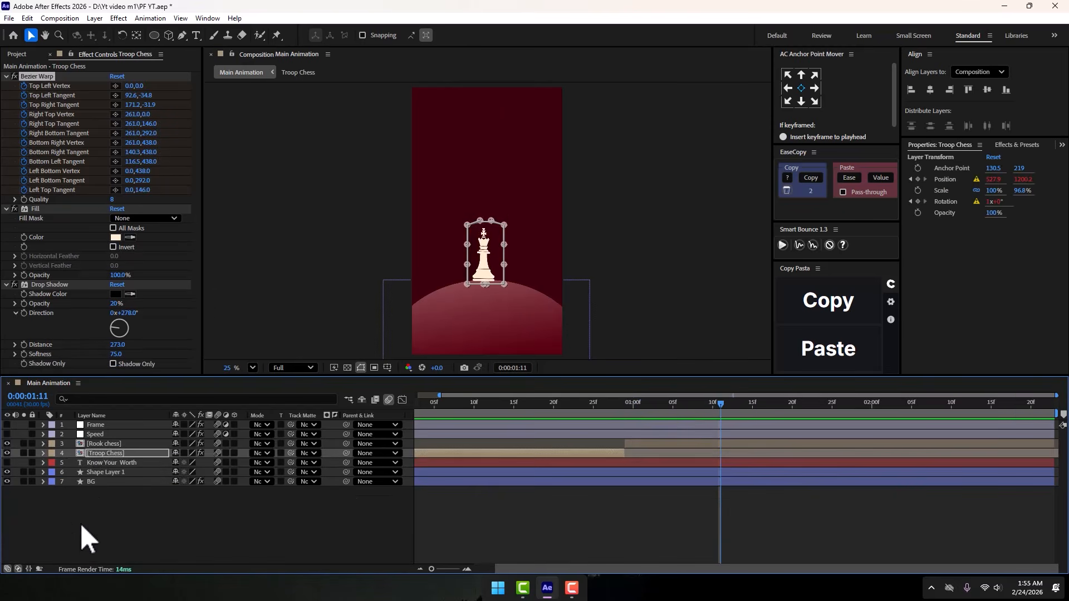
pyautogui.click(80, 522)
# - Set the Drop Shadow distance of the Troop Chess layer to 118 while viewing frame 19
pyautogui.click(91, 446)
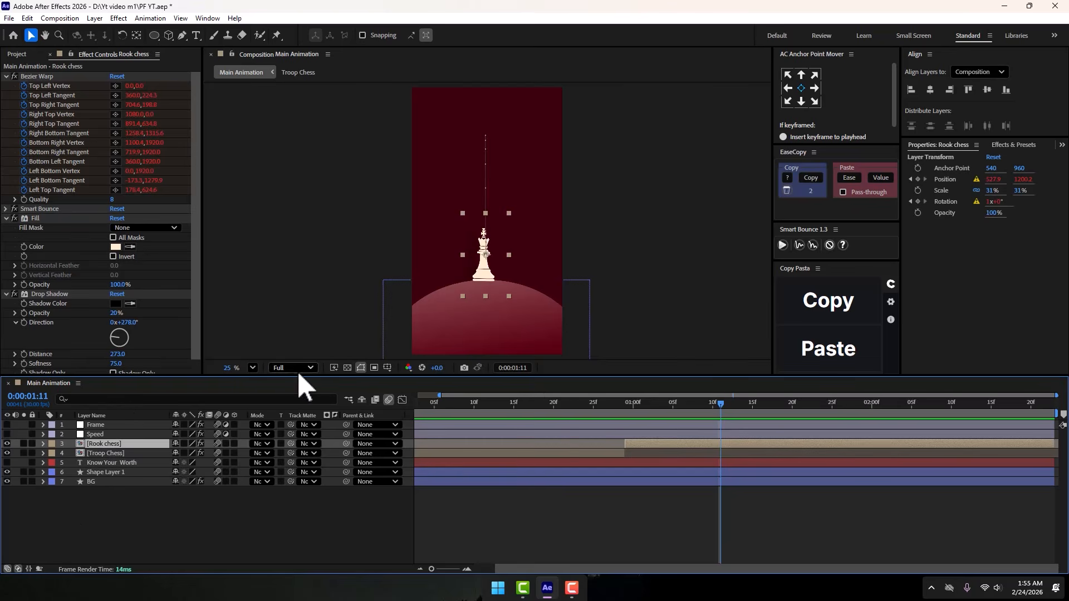
pyautogui.click(99, 454)
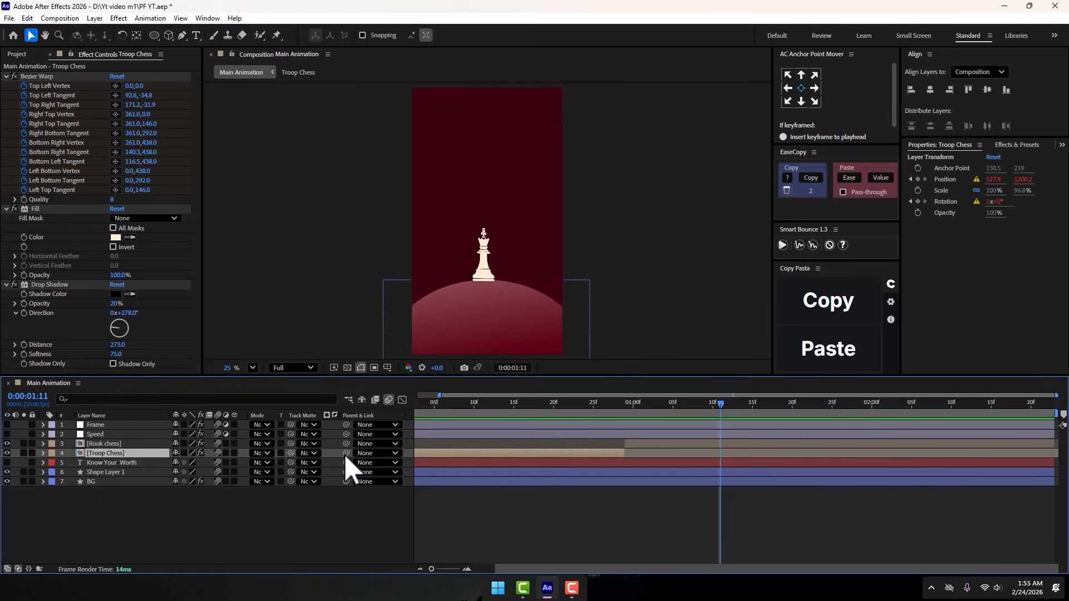
pyautogui.moveTo(539, 405)
pyautogui.mouseDown()
pyautogui.moveTo(563, 409)
pyautogui.moveTo(546, 406)
pyautogui.mouseUp()
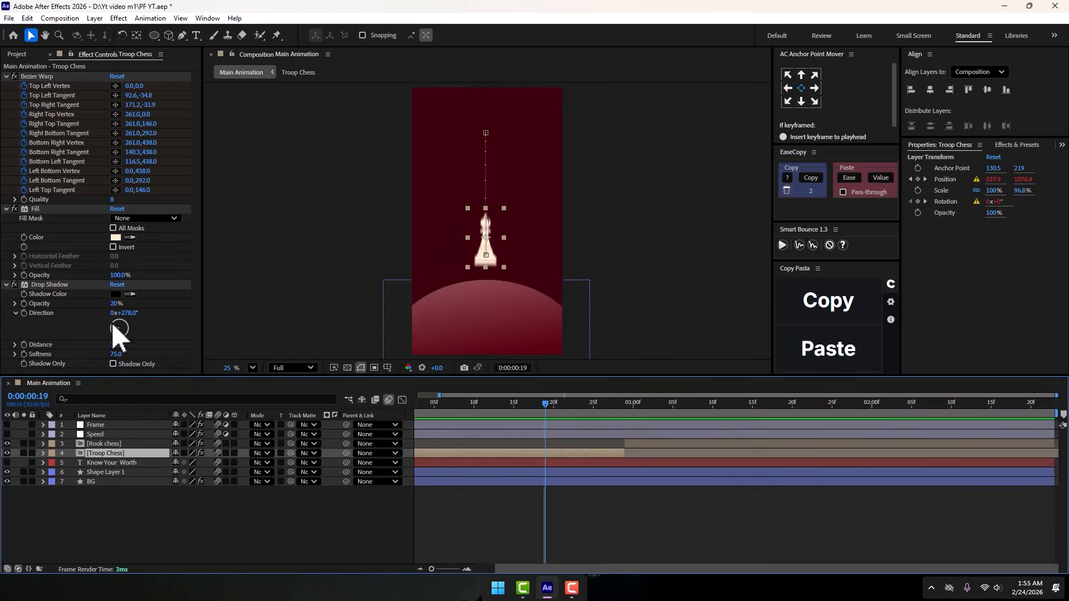
pyautogui.moveTo(117, 344); pyautogui.dragTo(22, 342)
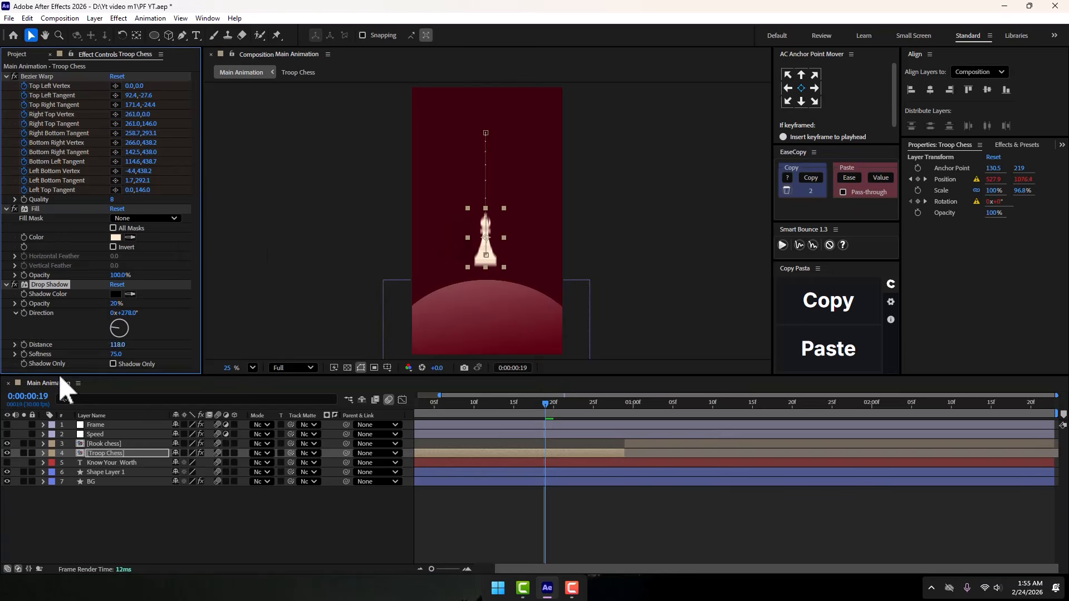
# - Play the animation from the start with the Know Your Worth text shown, hide the text again and scrub to frame 16
pyautogui.click(95, 489)
pyautogui.click(7, 463)
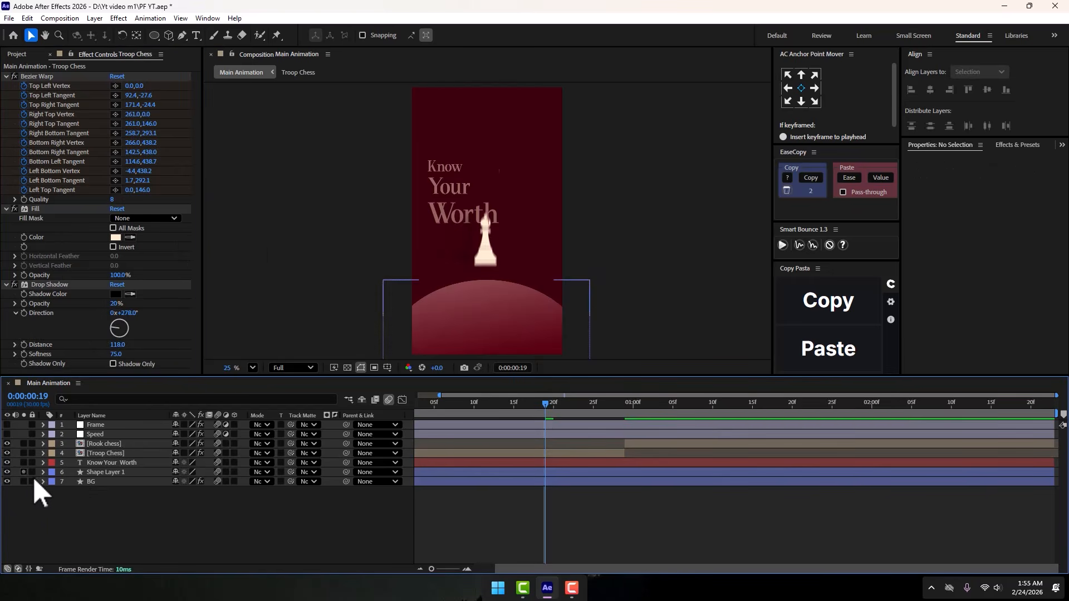
pyautogui.moveTo(564, 413); pyautogui.dragTo(275, 403)
pyautogui.press('space')
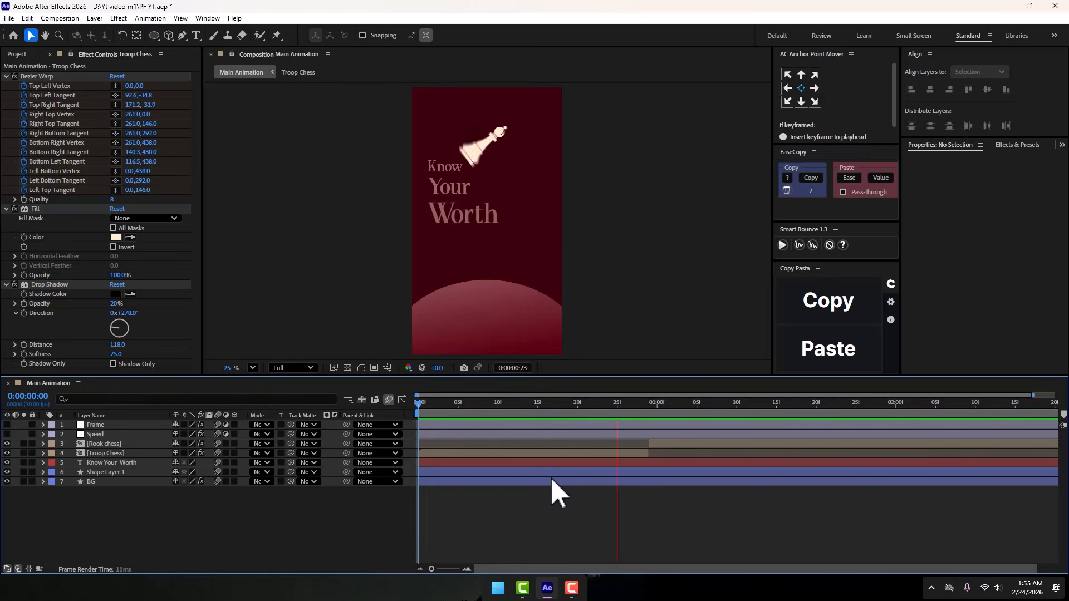
pyautogui.press('space')
pyautogui.click(7, 462)
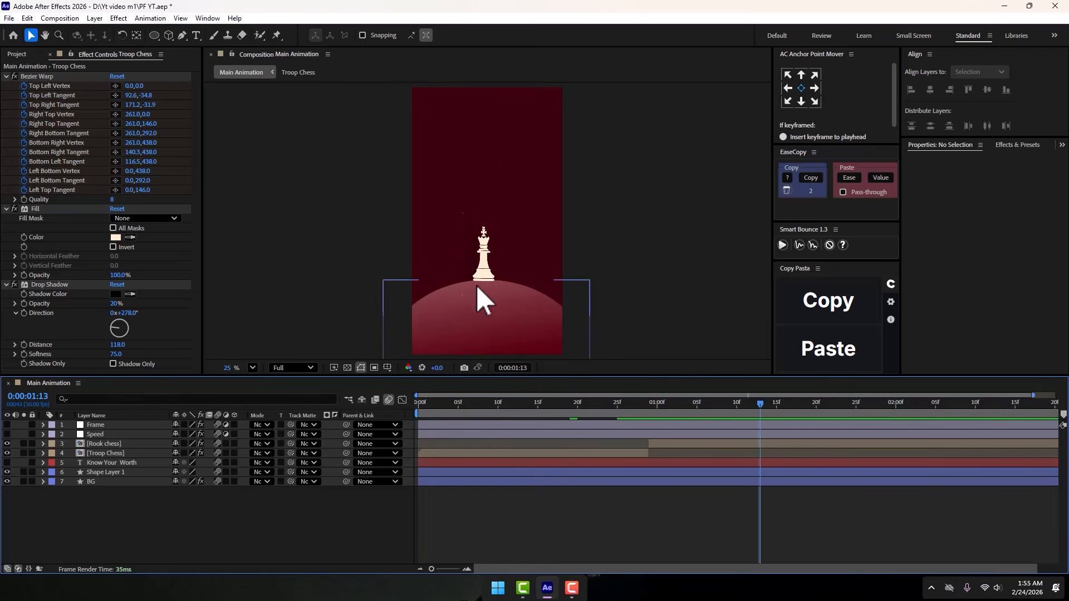
pyautogui.moveTo(600, 413); pyautogui.dragTo(543, 414)
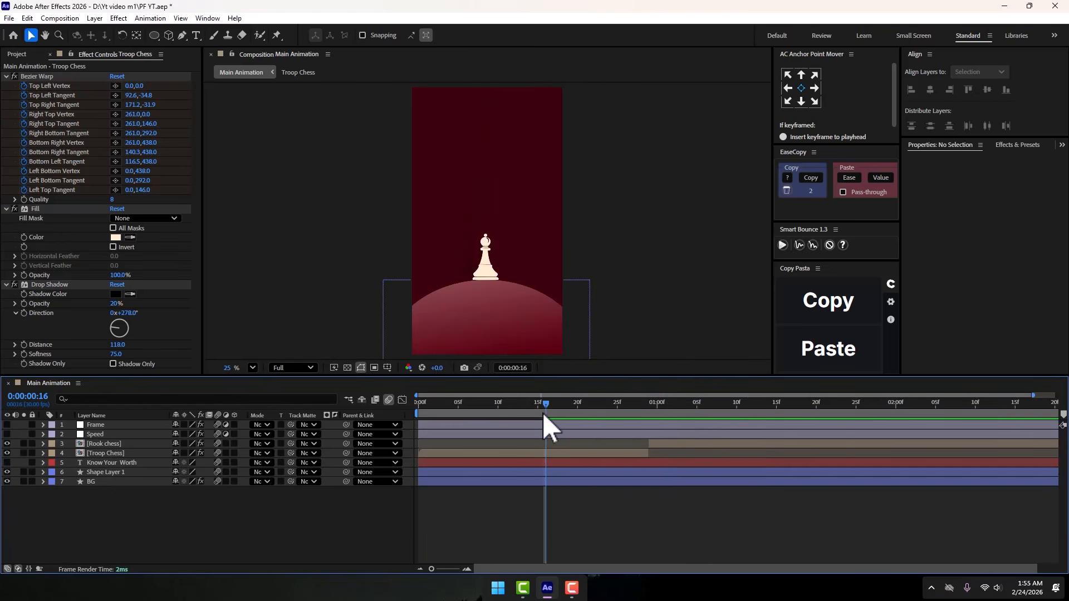
# - Play the animation from frame 16, enable the Speed layer and select its Posterize Time effect to examine the frame rate
pyautogui.press('space')
pyautogui.press('space')
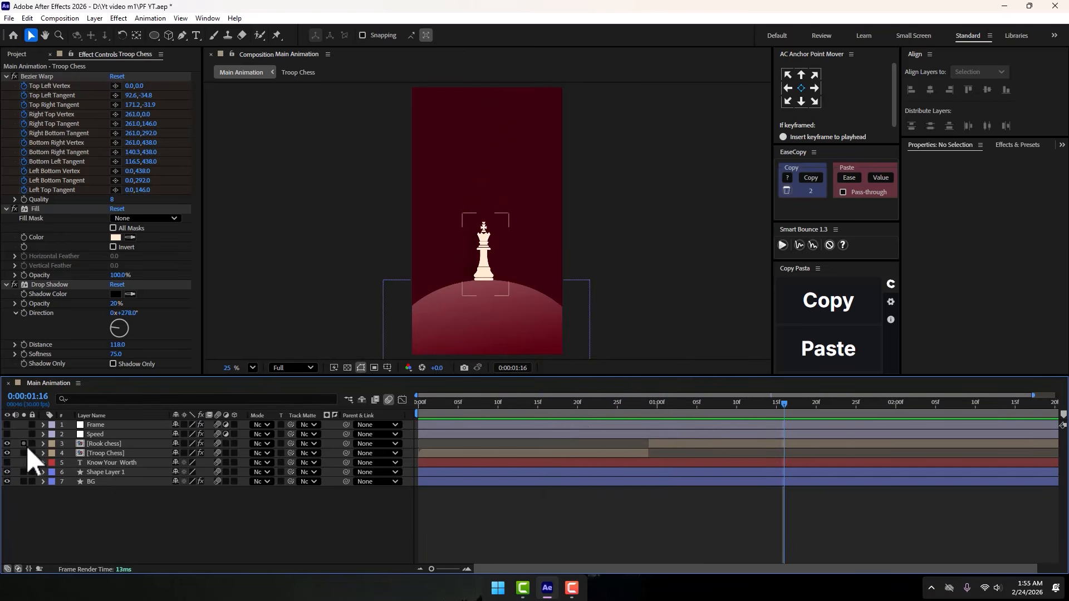
pyautogui.click(6, 434)
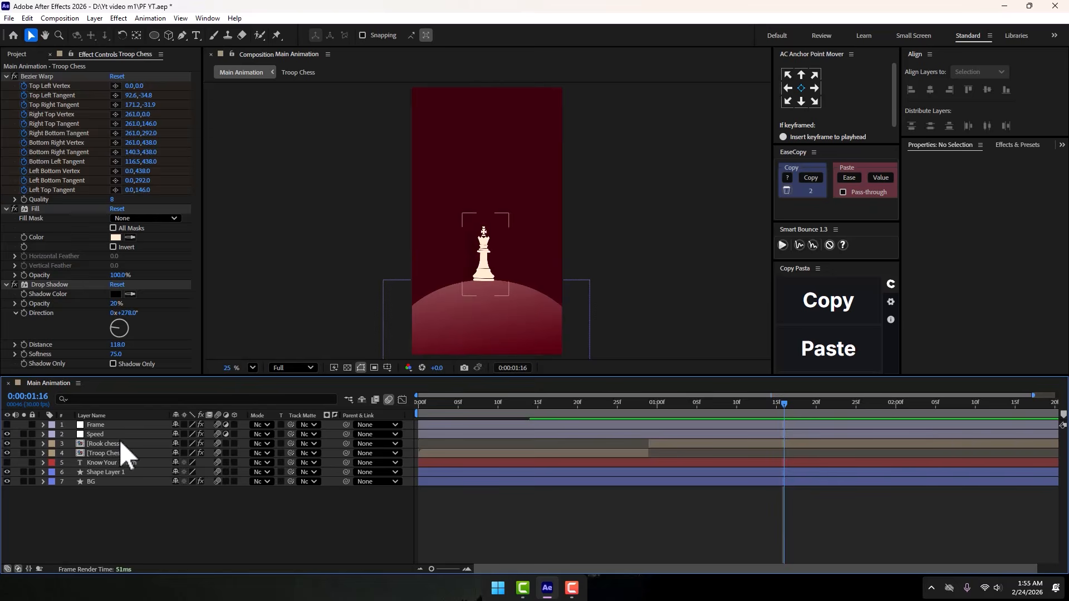
pyautogui.click(97, 435)
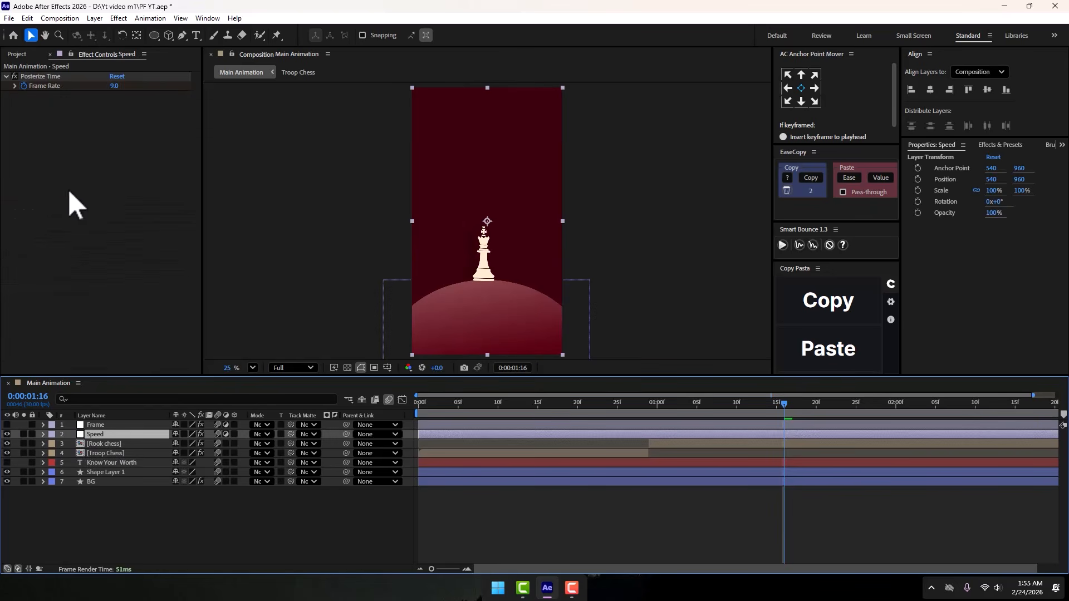
pyautogui.click(46, 76)
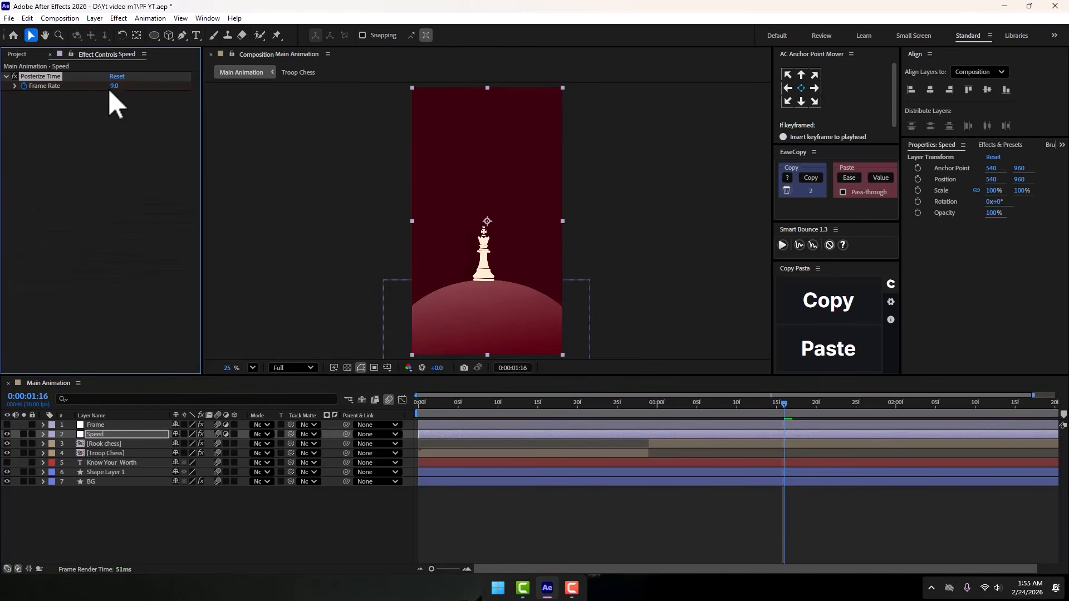
pyautogui.moveTo(114, 86); pyautogui.dragTo(119, 85)
# - Reveal the Speed layer's keyframed Frame Rate and scrub from frame 11 to the keyframe at 0:00:01:03
pyautogui.moveTo(608, 402); pyautogui.dragTo(502, 425)
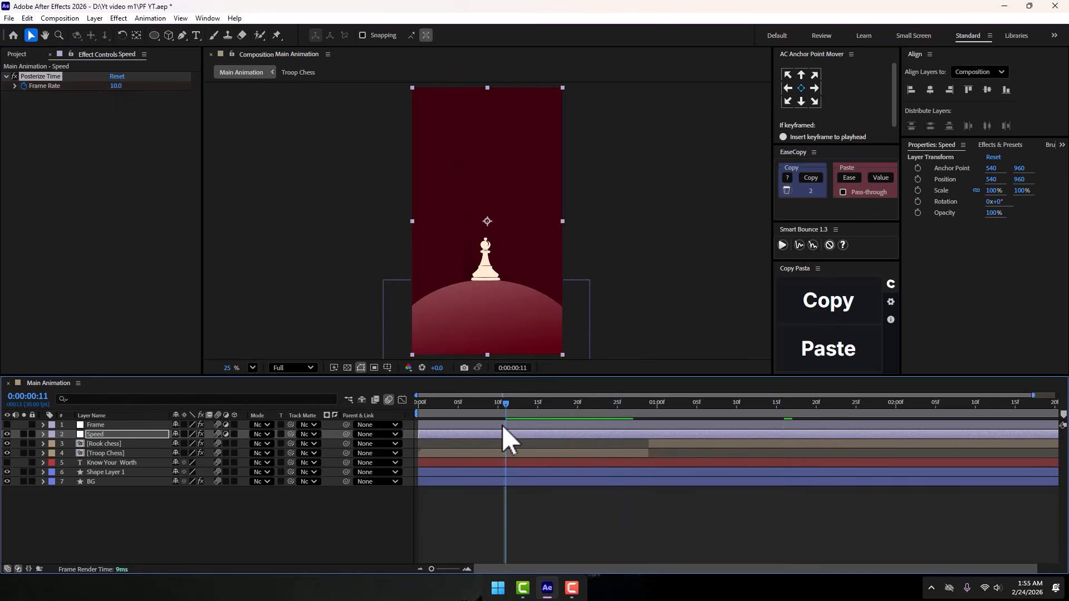
pyautogui.click(624, 436)
pyautogui.press('u')
pyautogui.click(626, 442)
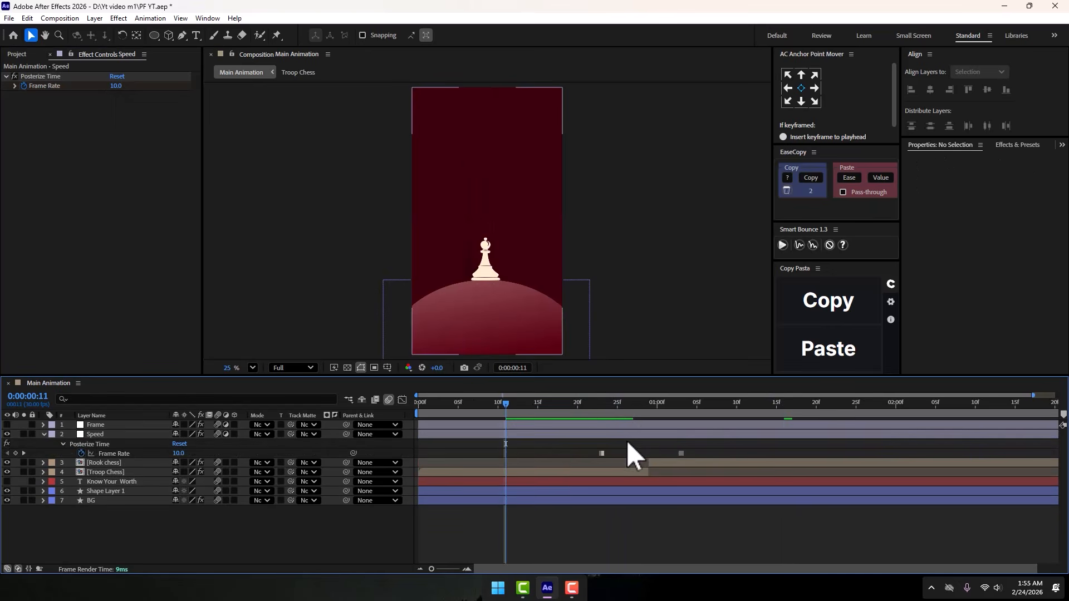
pyautogui.hscroll(2, 626, 440)
pyautogui.moveTo(555, 403); pyautogui.dragTo(651, 413)
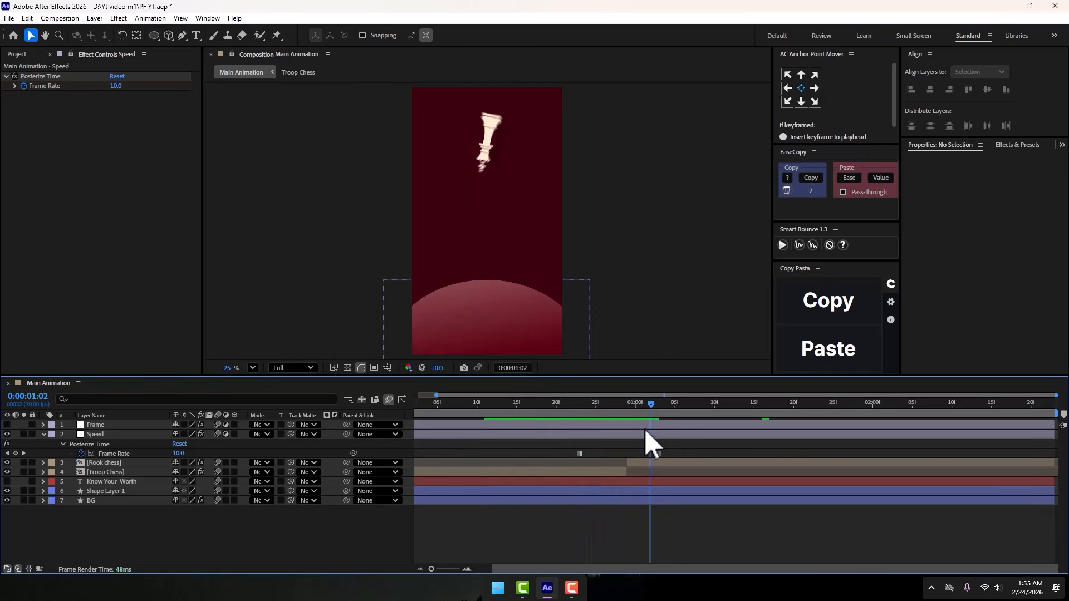
pyautogui.click(23, 454)
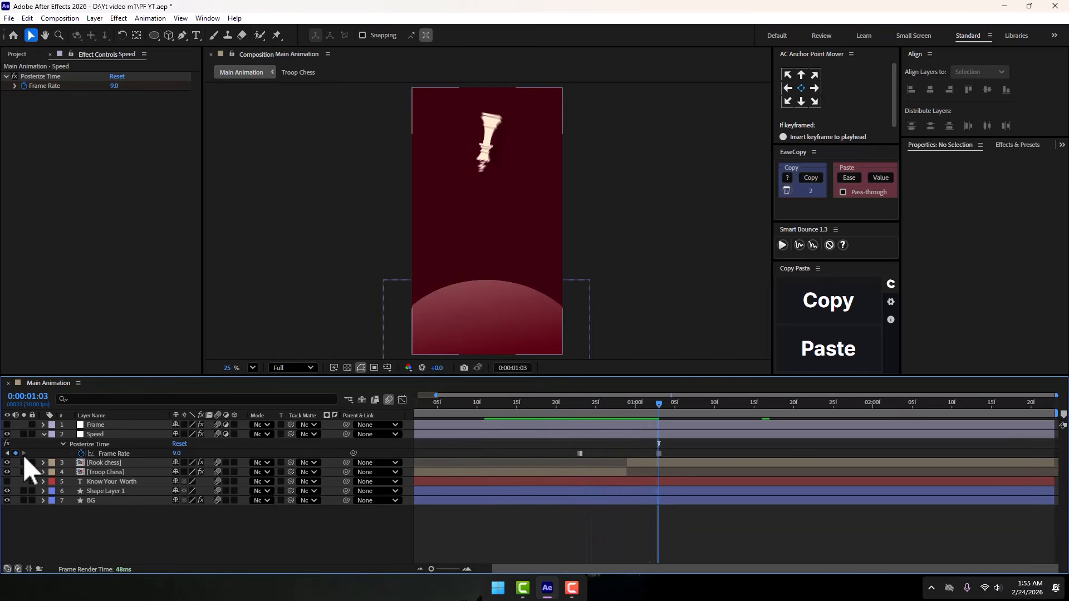
# - Play the animation from the start with the Speed layer active, enable the Frame layer and scrub to frame 28
pyautogui.press('Home')
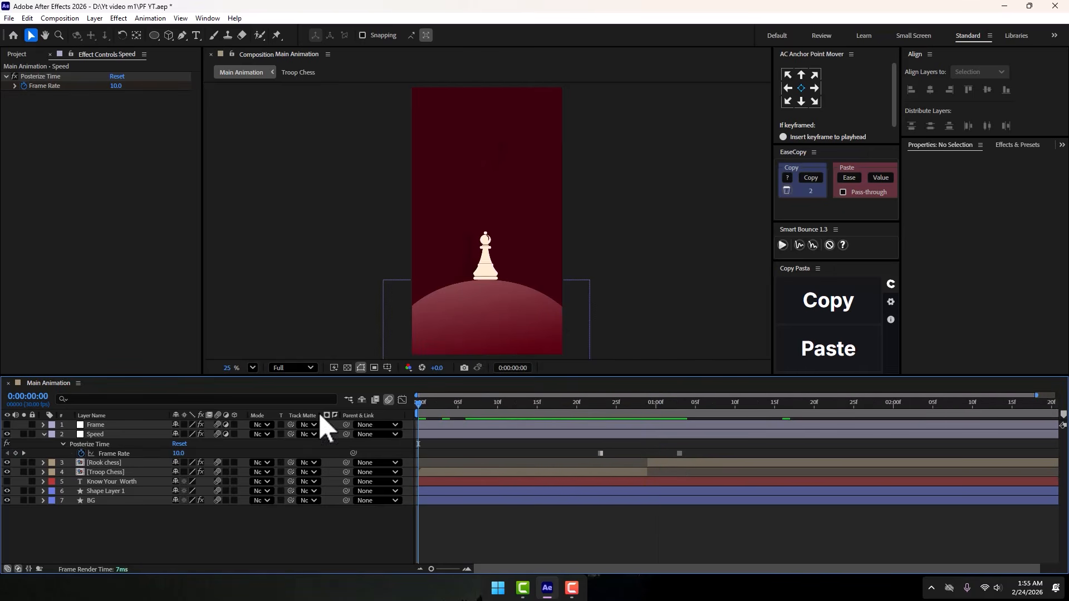
pyautogui.press('space')
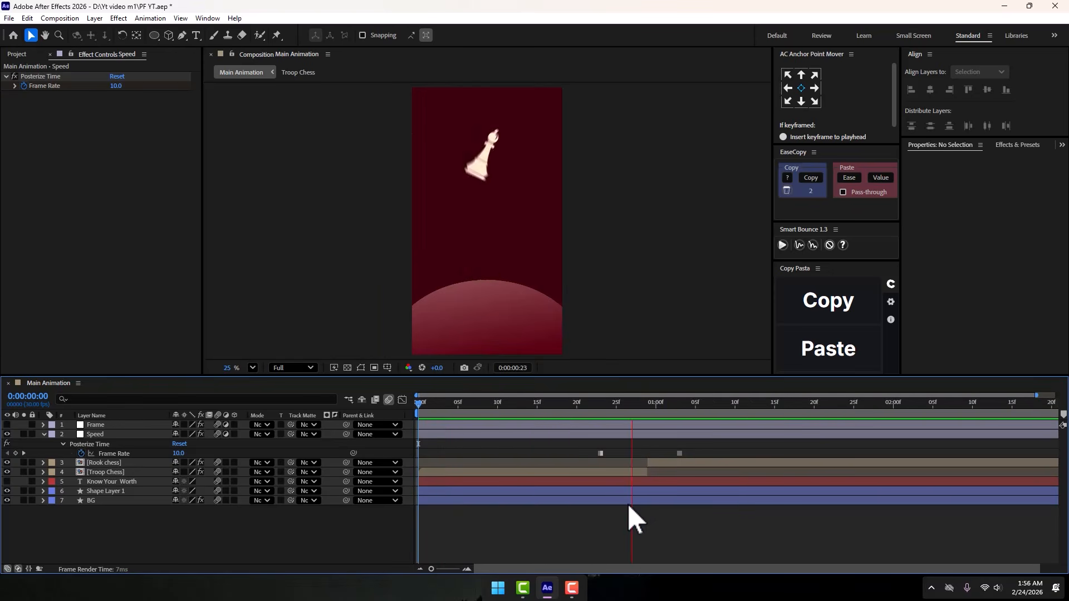
pyautogui.press('space')
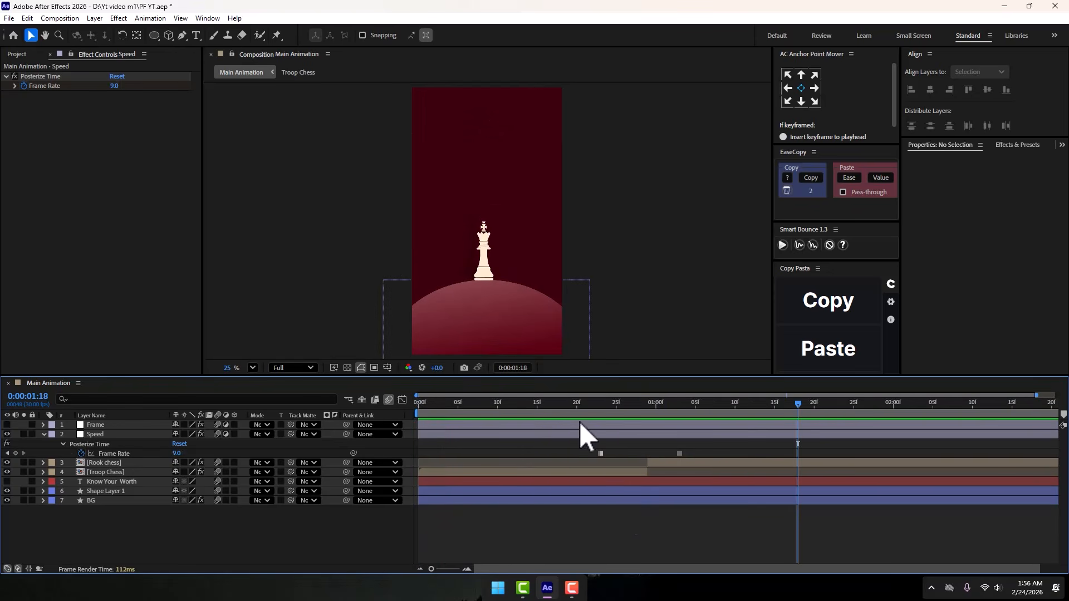
pyautogui.moveTo(576, 414); pyautogui.dragTo(640, 411)
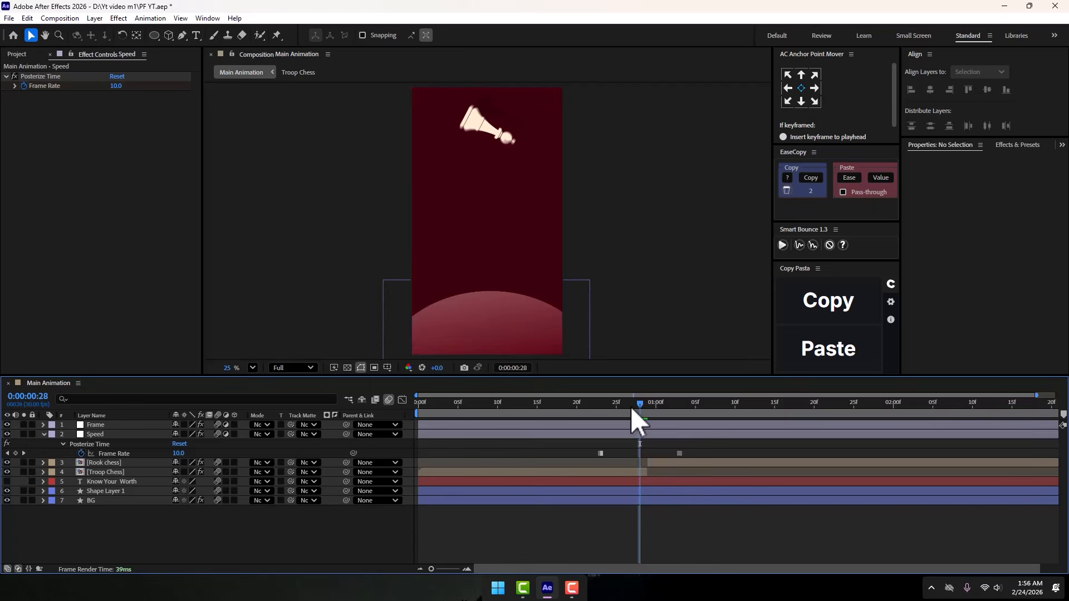
# - Examine the Frame layer's Transform effect, reveal its Position and Scale keyframes and return to the start of the timeline
pyautogui.click(102, 427)
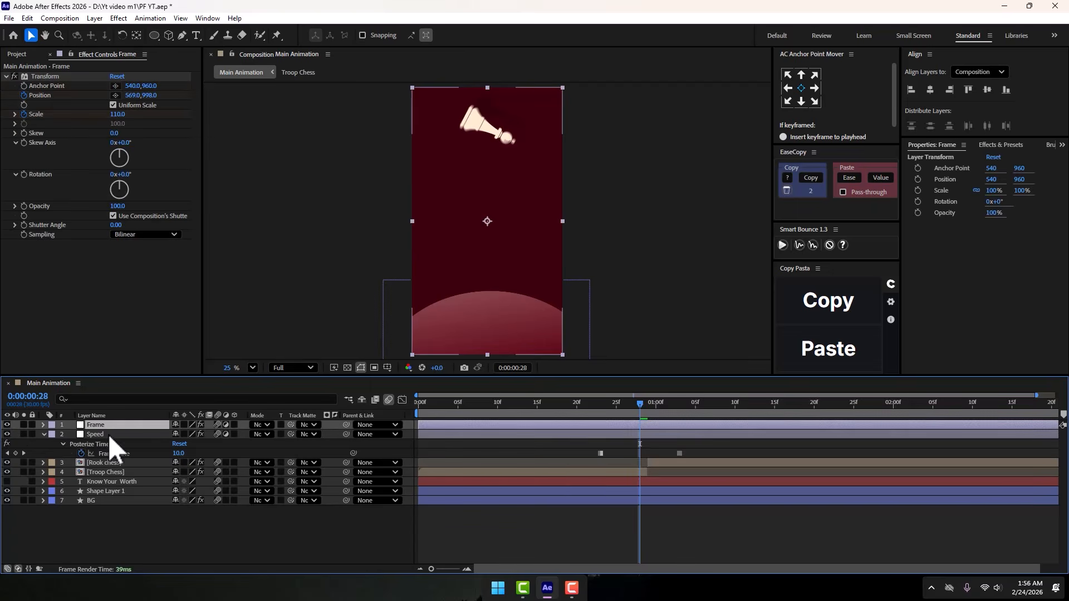
pyautogui.click(38, 76)
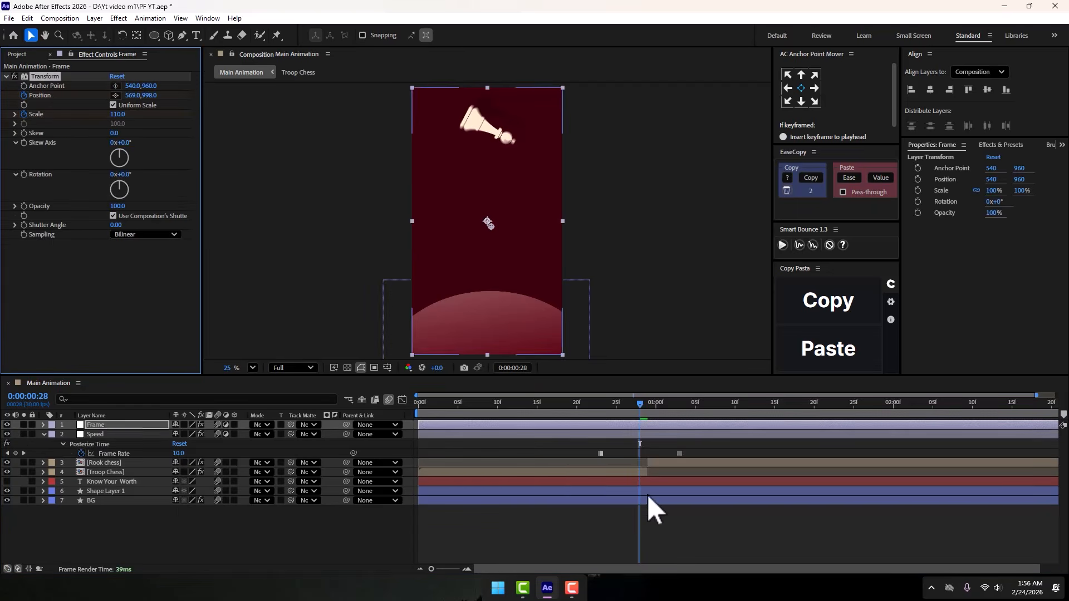
pyautogui.click(620, 426)
pyautogui.press('u')
pyautogui.press('Home')
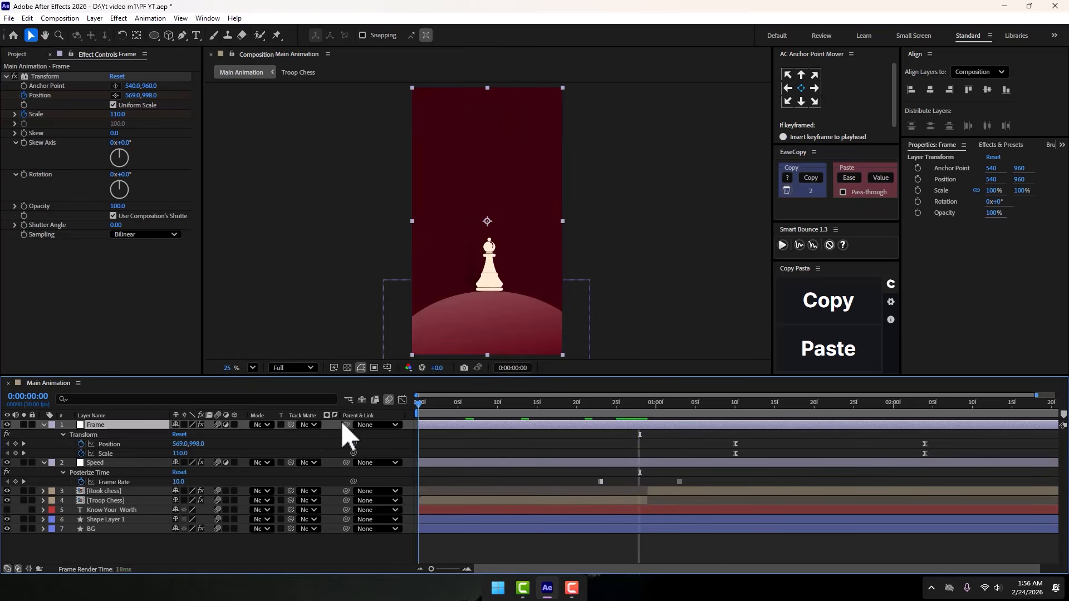
pyautogui.moveTo(693, 434); pyautogui.dragTo(973, 460)
pyautogui.click(972, 461)
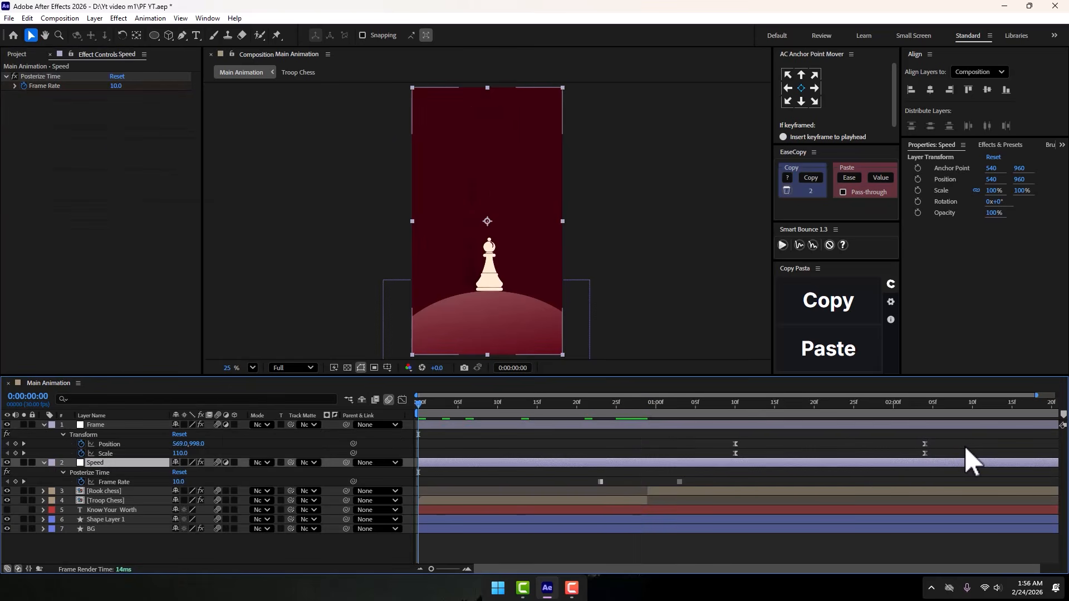
# - Play the camera move up to 0:00:02:19, then view the speed graph of the Frame layer's Position and Scale keyframes
pyautogui.press('space')
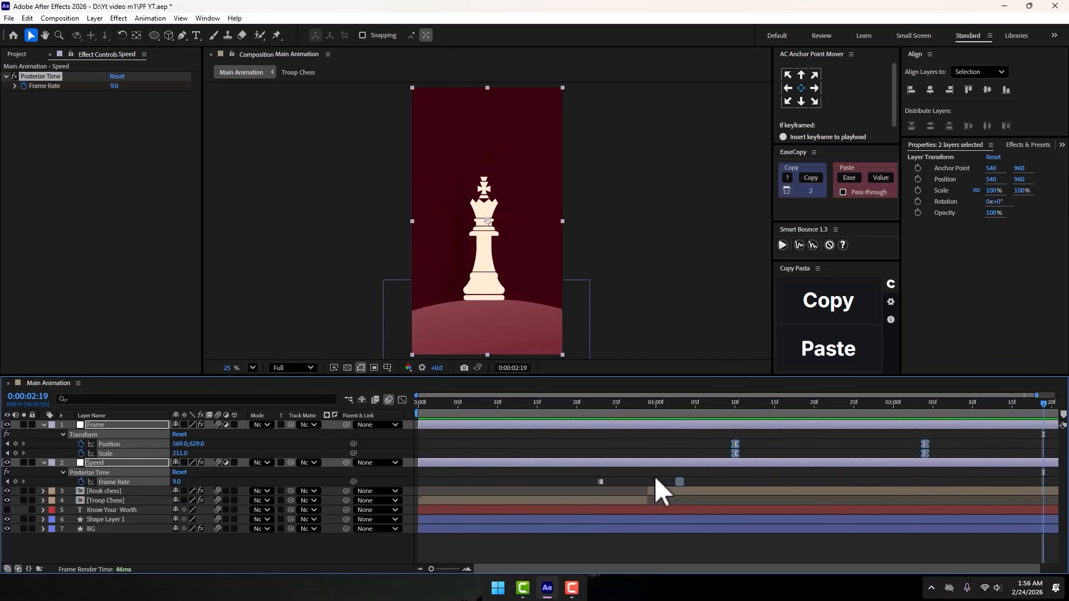
pyautogui.moveTo(729, 433); pyautogui.dragTo(930, 463)
pyautogui.click(402, 399)
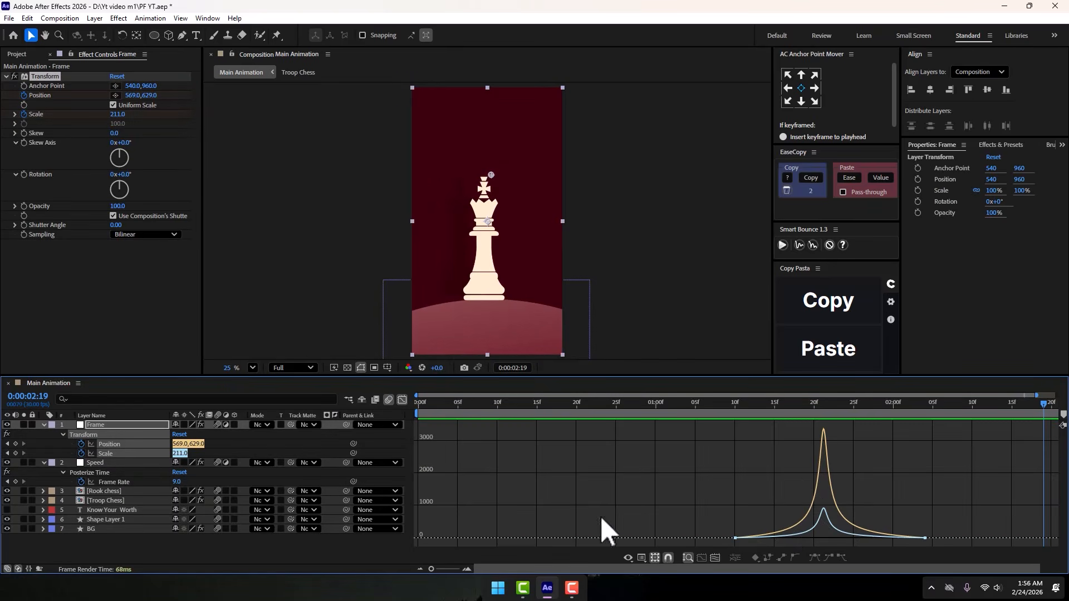
pyautogui.click(402, 399)
pyautogui.click(527, 454)
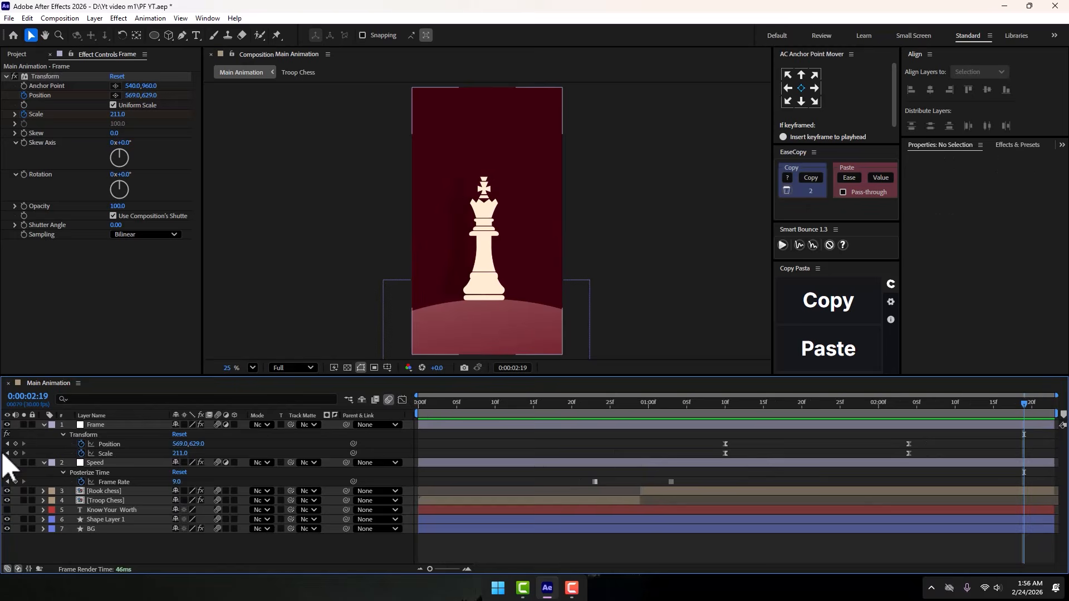
# - Collapse the Frame and Speed layers, show the Know Your Worth text and play the full animation from the start to 0:00:02:12
pyautogui.click(44, 425)
pyautogui.click(43, 432)
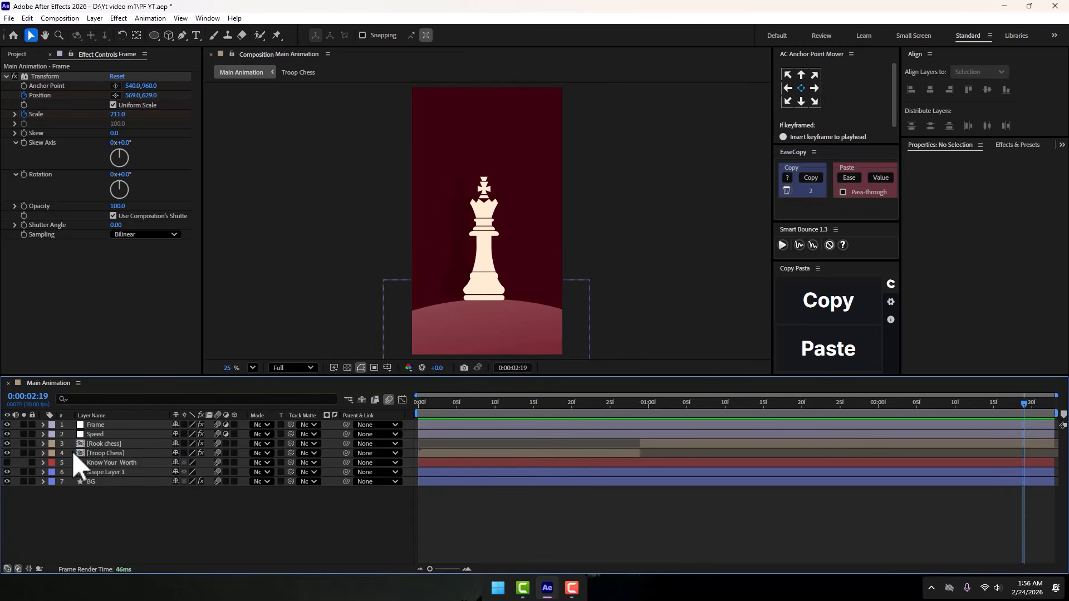
pyautogui.click(7, 463)
pyautogui.click(422, 411)
pyautogui.press('space')
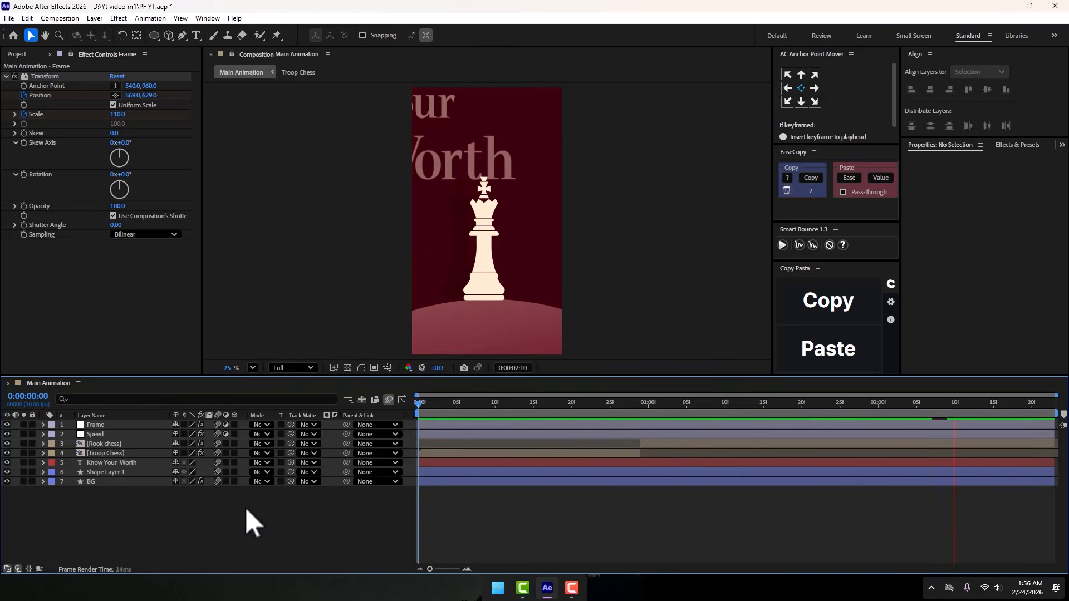
pyautogui.press('space')
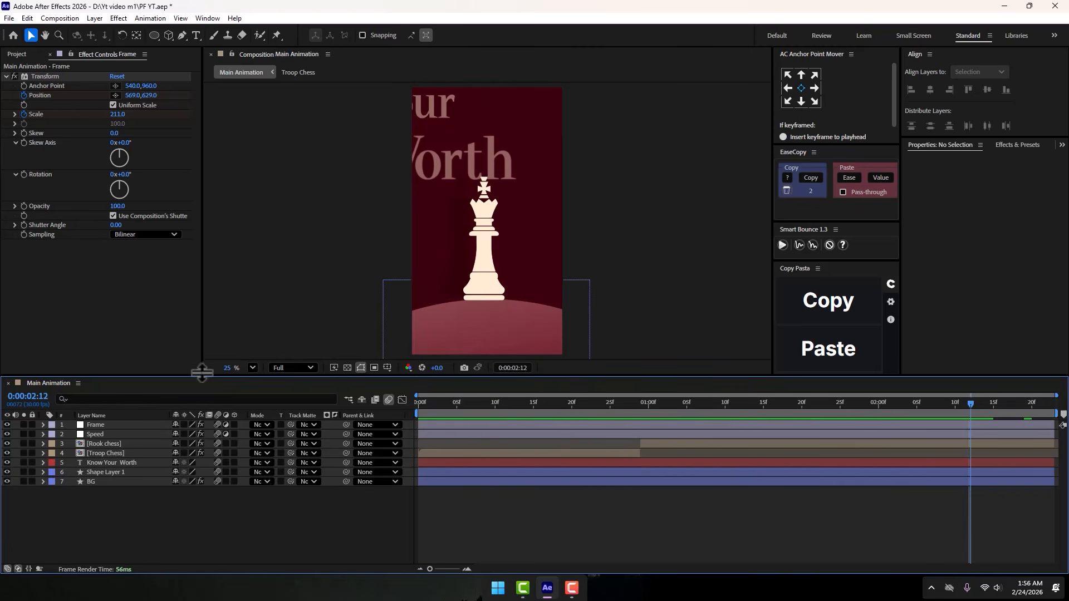